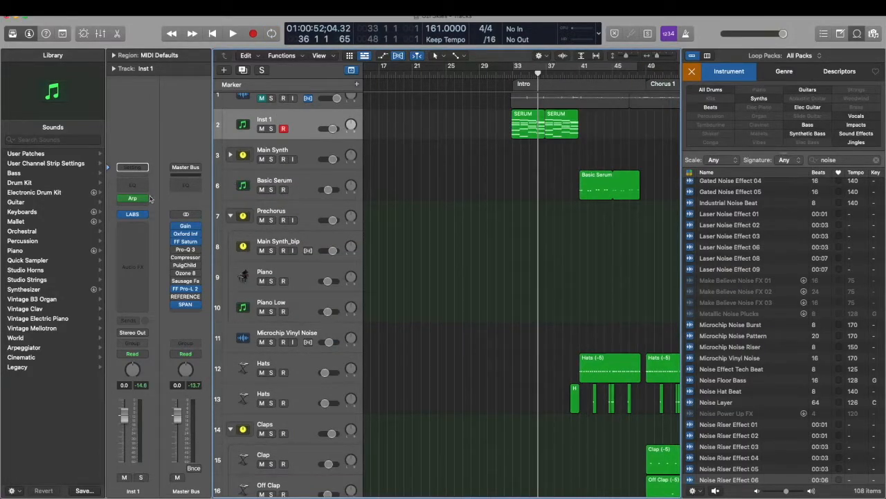
Review the arpeggiator on the Inst 1 track and audition the track soloed
left_click(131, 199)
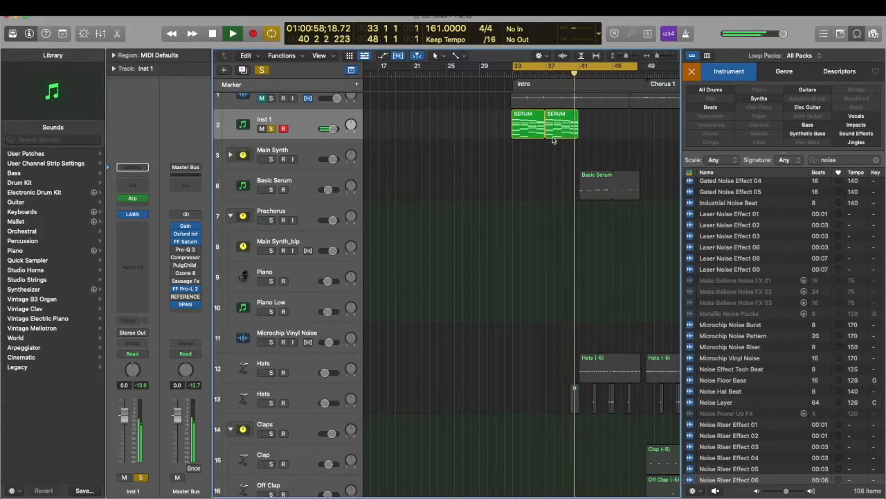
key("space")
Solo the PL Cliche d00t track, examine its Serum sound in the Plucked preset list, and play it back
scroll(558, 136, "down", 10)
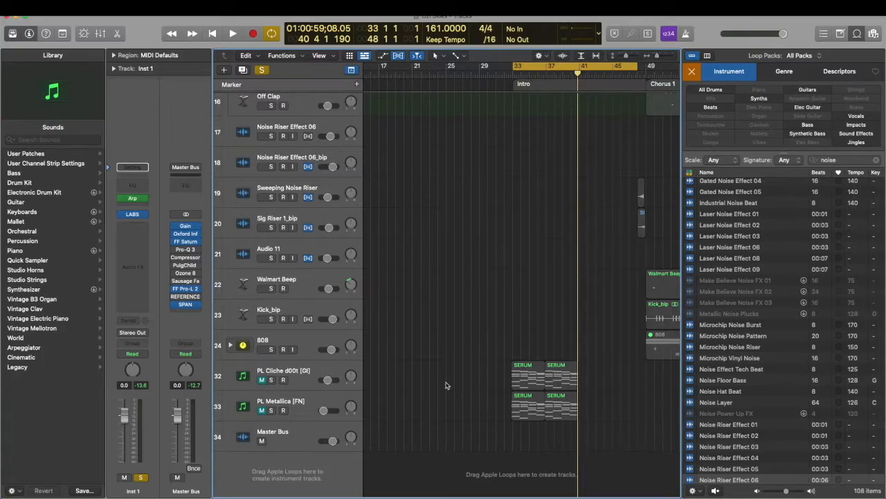
left_click(273, 381)
left_click(301, 374)
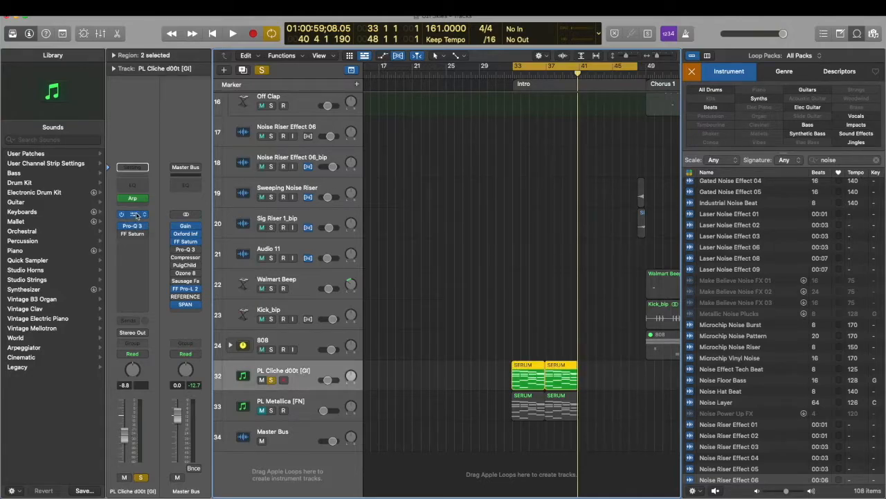
left_click(136, 215)
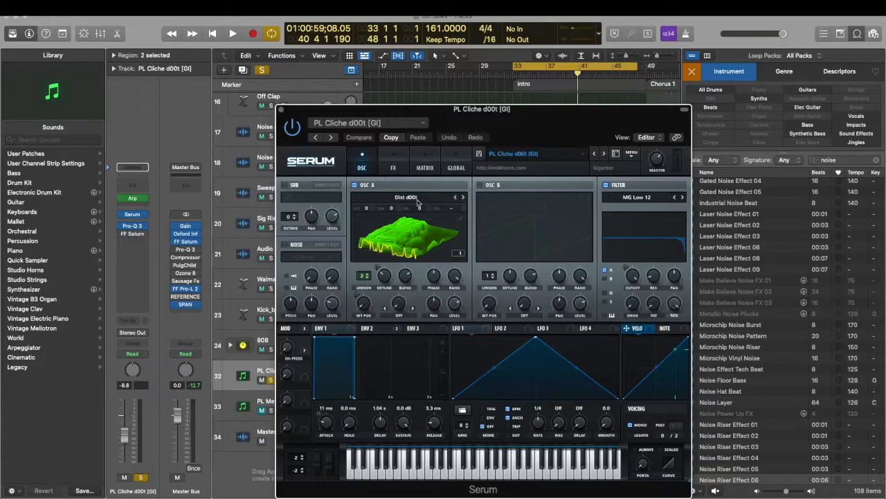
left_click(523, 154)
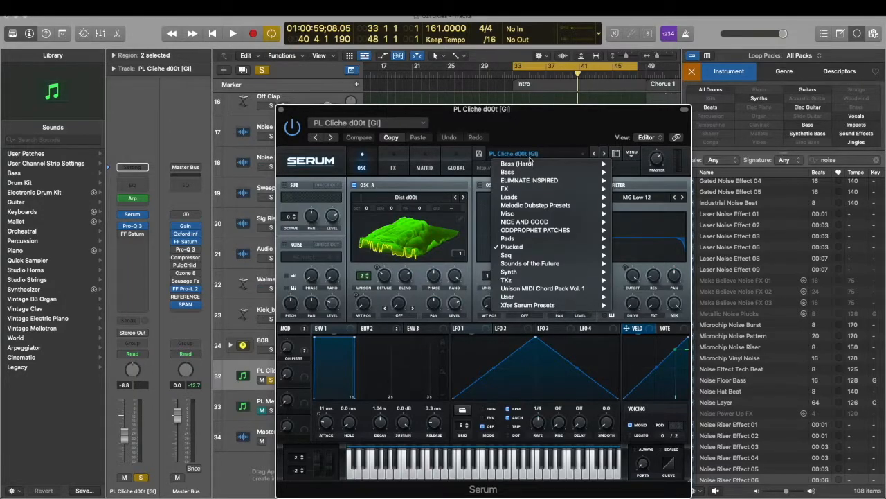
mouse_move(534, 246)
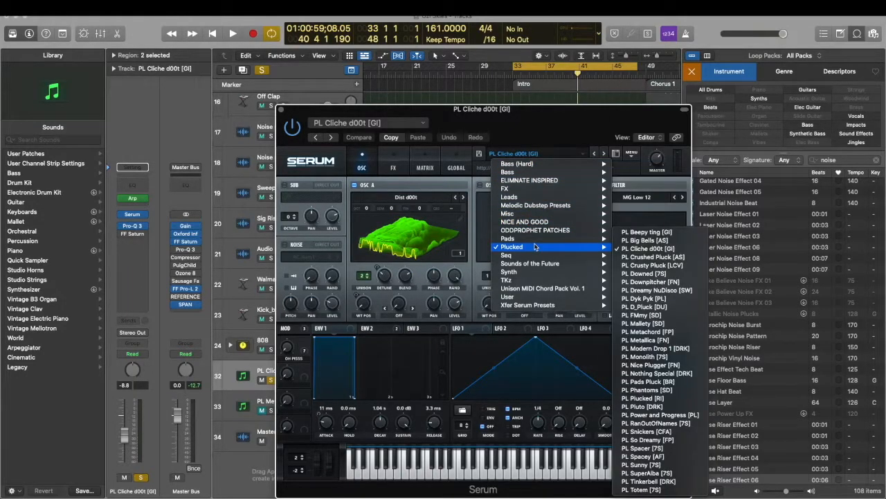
left_click(413, 196)
key("space")
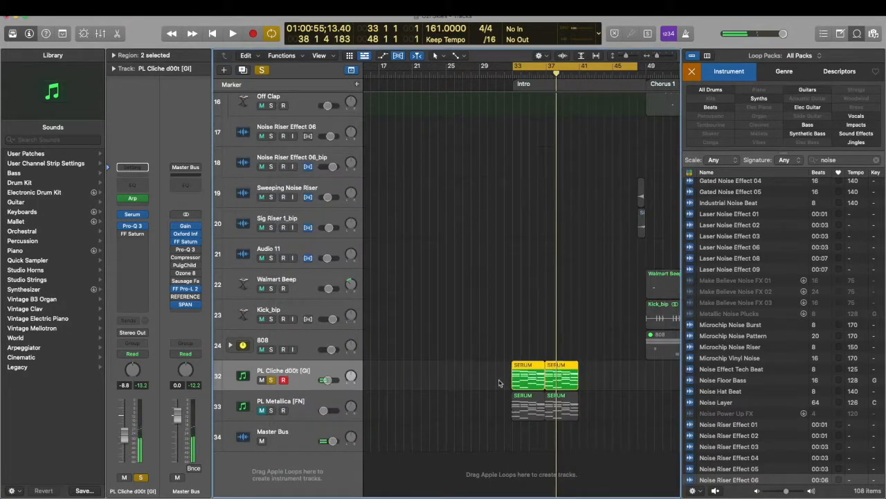
Clear the active solos and mute the Inst 1 track while playing the intro
scroll(522, 316, "up", 15)
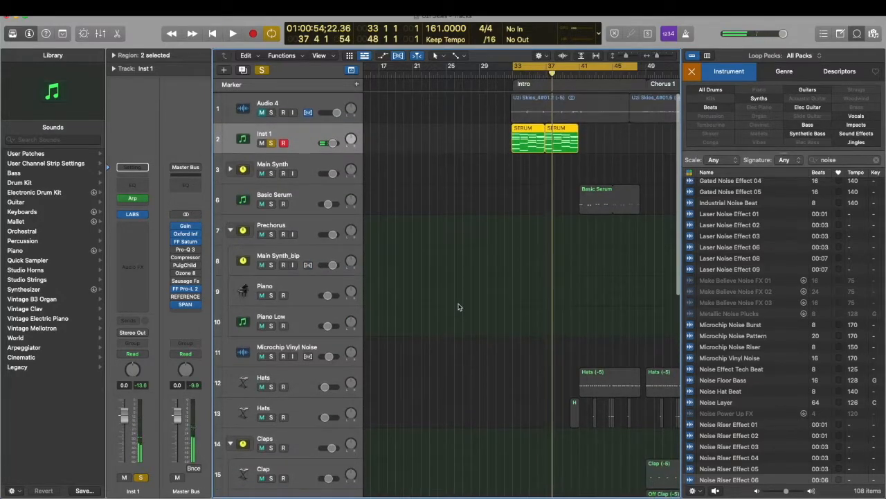
left_click(263, 70)
scroll(449, 147, "right", 5)
key("space")
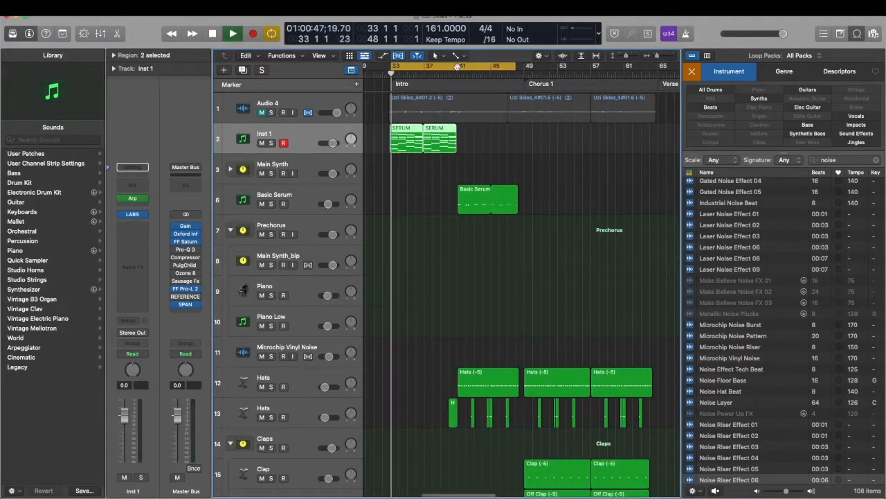
key("ctrl+m")
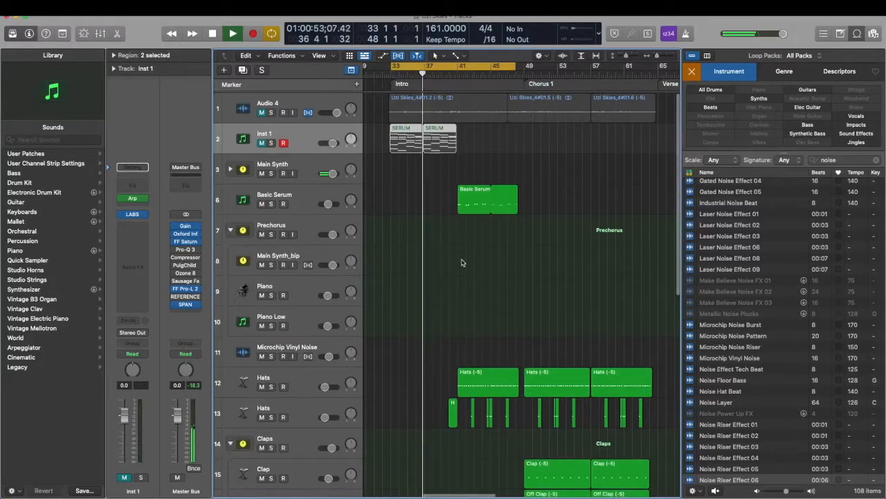
key("space")
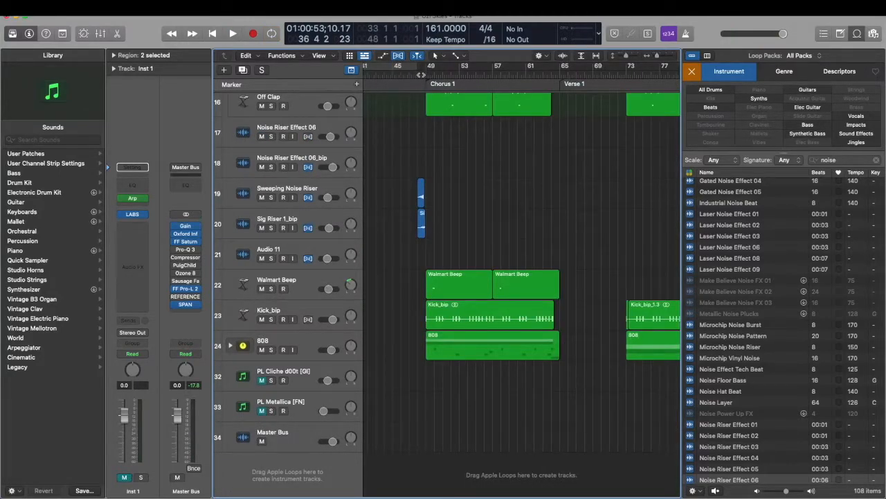
Play the transition into Chorus 1 and examine the riser, hat, clap, kick and 808 regions
left_click(420, 75)
key("space")
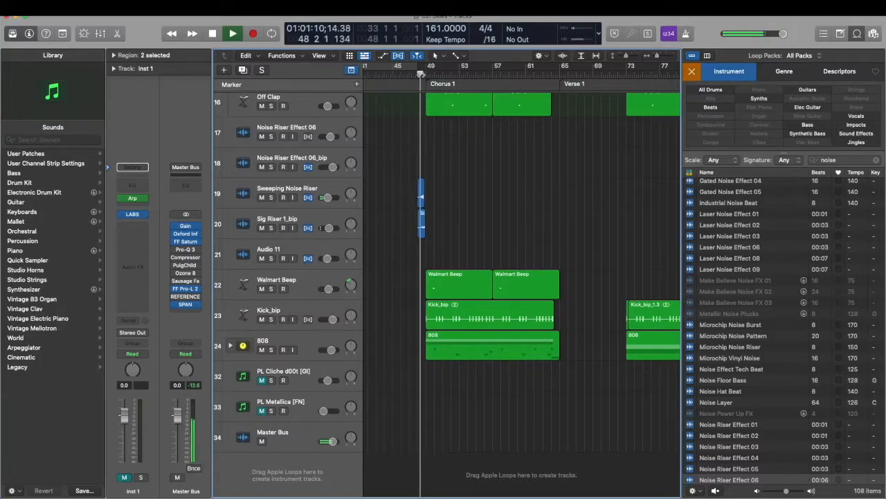
key("super+Right")
key("super+Right")
key("super+Right")
key("super+Right")
key("super+Right")
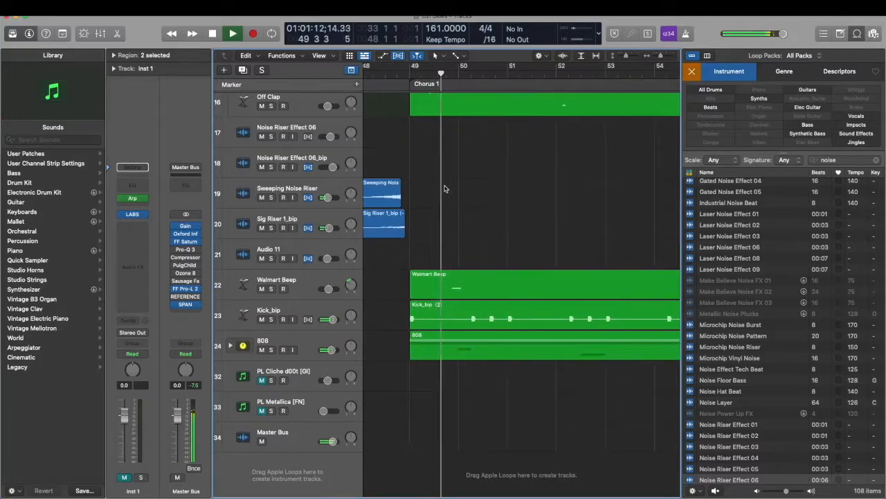
scroll(445, 188, "up", 4)
scroll(445, 188, "up", 3)
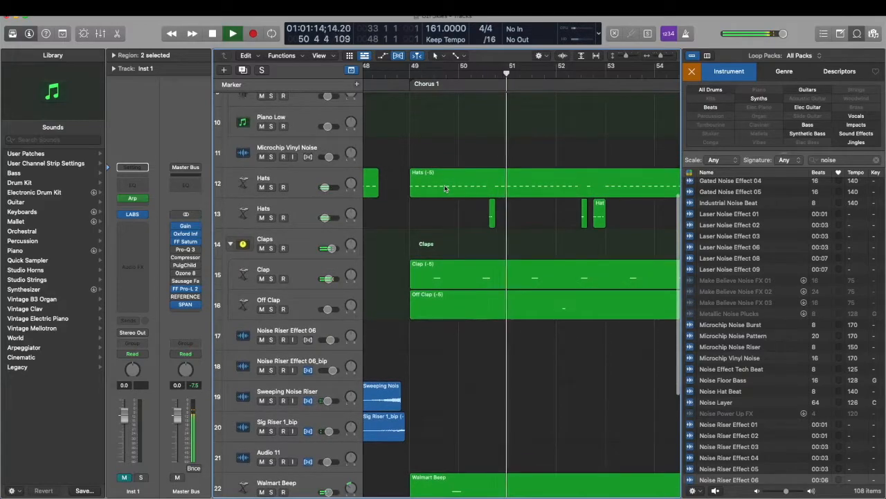
scroll(445, 189, "down", 5)
scroll(446, 189, "down", 2)
key("super+Left")
key("super+Left")
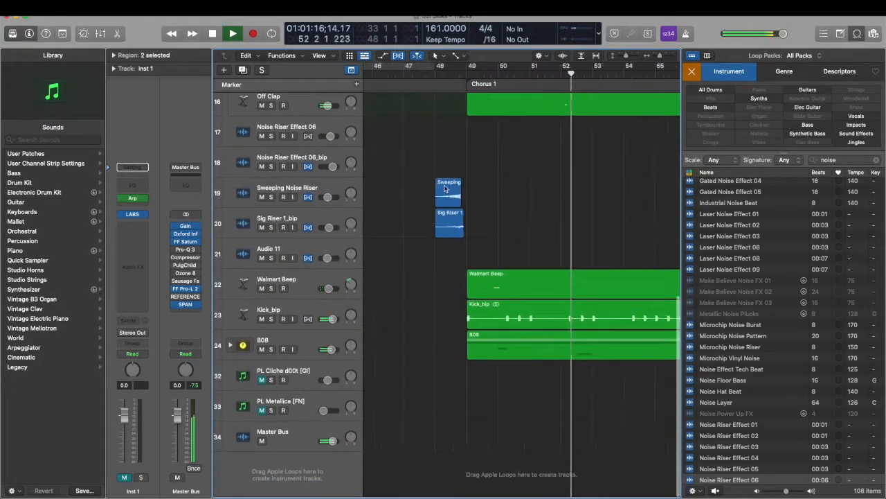
key("space")
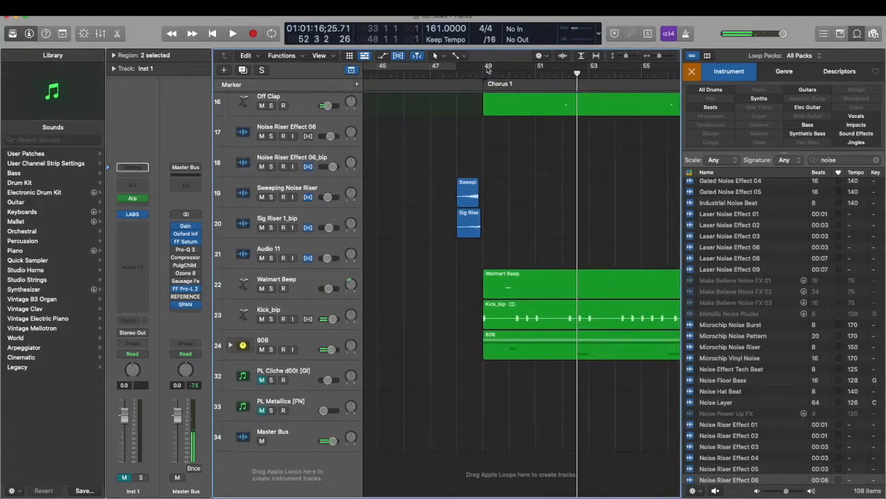
Cycle bars 49 to 59 and solo the original 808 track inside the 808 stack to audition it
left_click_drag(489, 68, 750, 73)
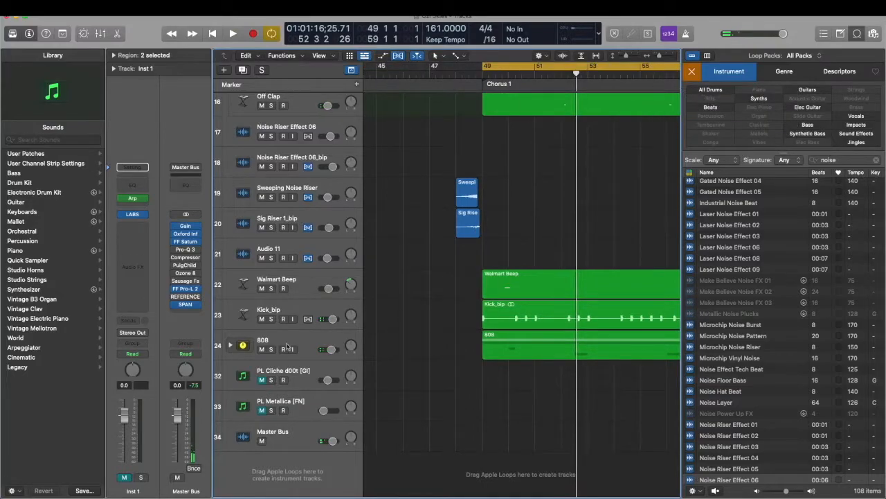
left_click(231, 345)
scroll(308, 357, "down", 1)
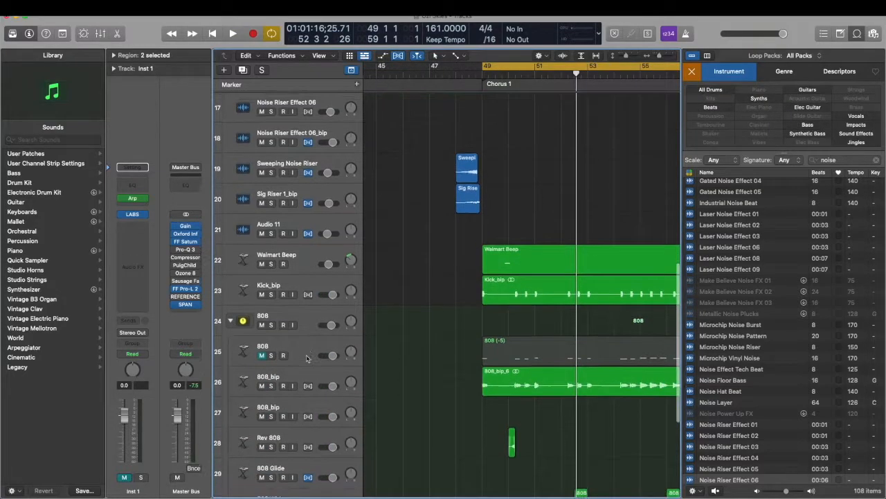
left_click(271, 353)
key("space")
left_click(303, 355)
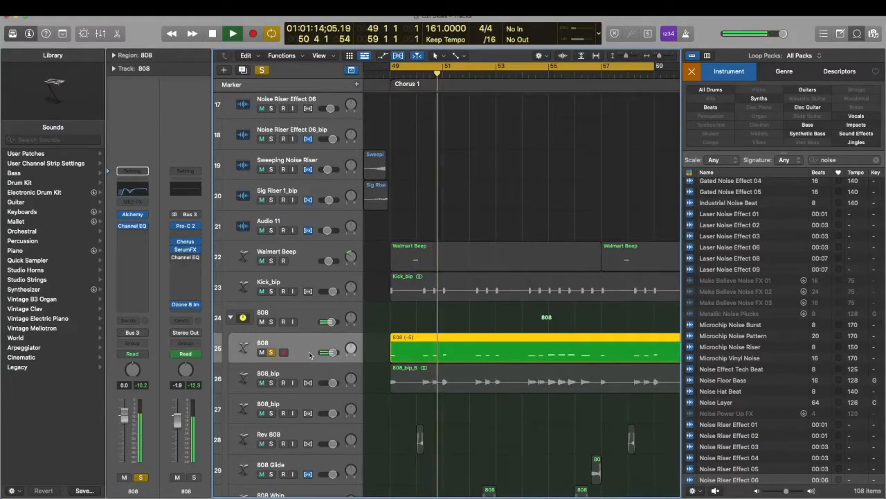
key("space")
Bypass Pro-C 2, Chorus, SerumFX and Ozone 8 Imager on the 808 stack, and Channel EQ on the 808 track
left_click(305, 317)
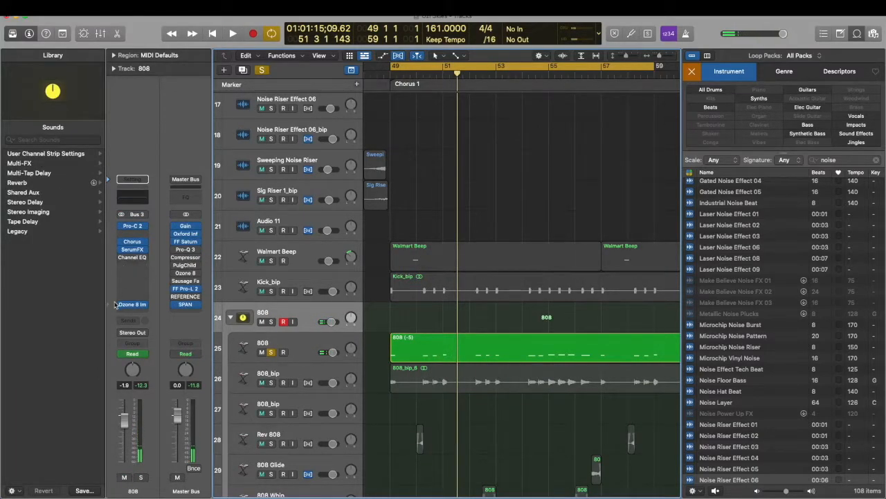
left_click(290, 346)
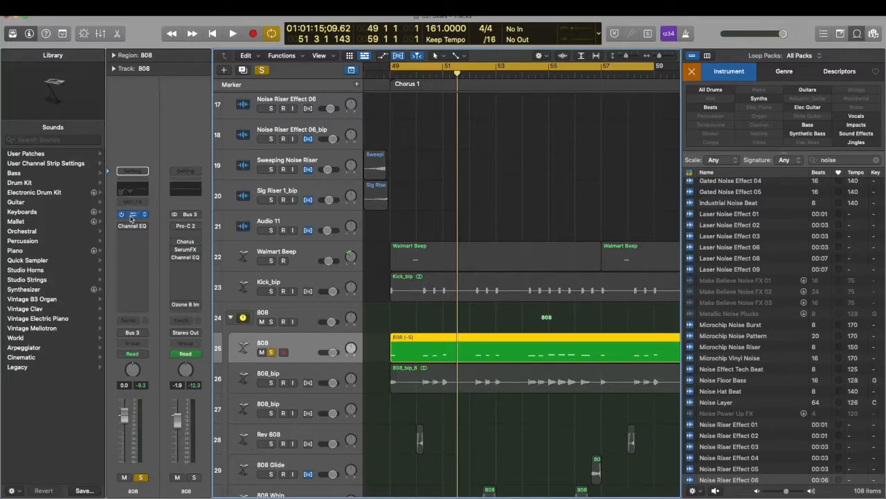
Examine the 808 track's Alchemy instrument settings while playing the soloed pattern
left_click(132, 214)
key("space")
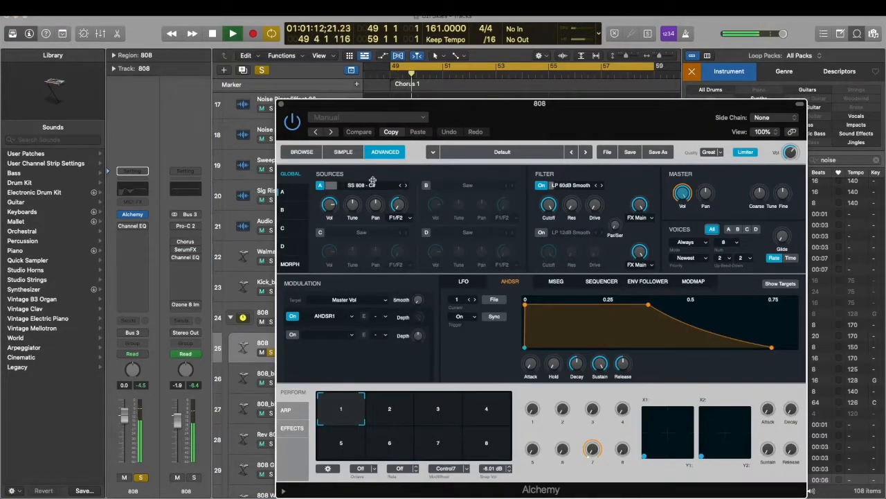
key("space")
left_click(281, 104)
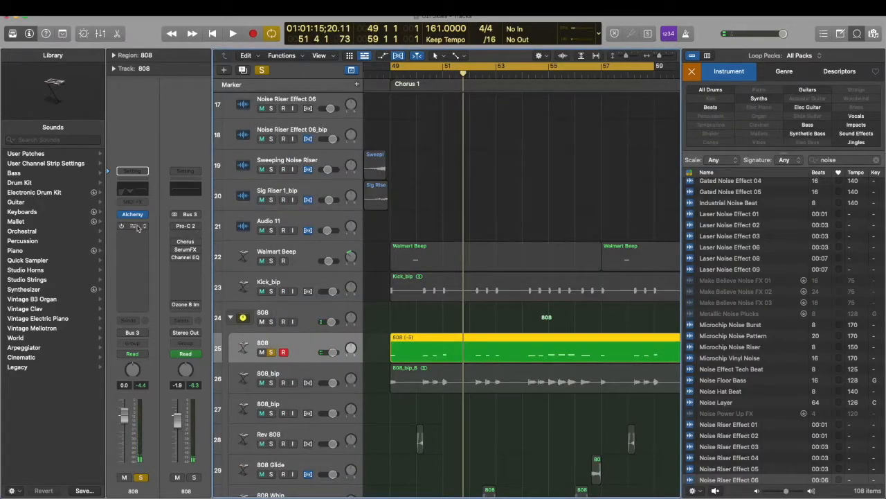
Re-enable Channel EQ on the 808 track plus Pro-C 2 and Chorus on the 808 stack, playing the loop to hear them
key("space")
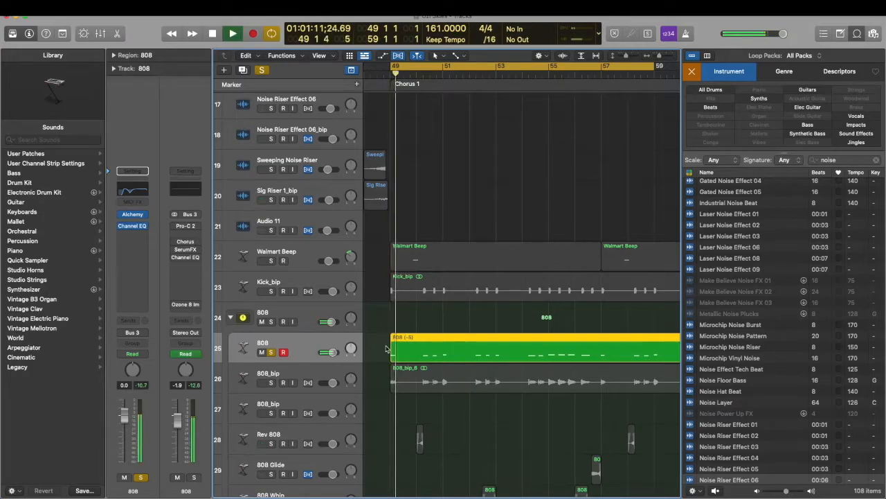
key("space")
left_click(311, 315)
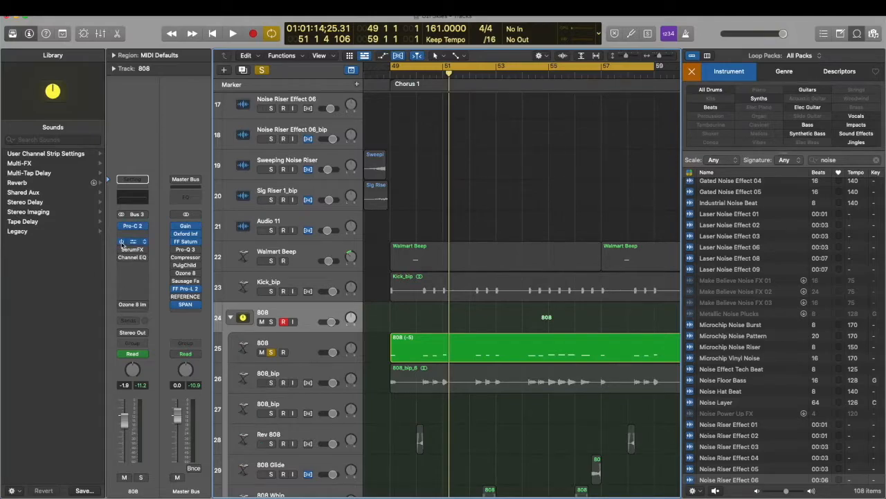
key("space")
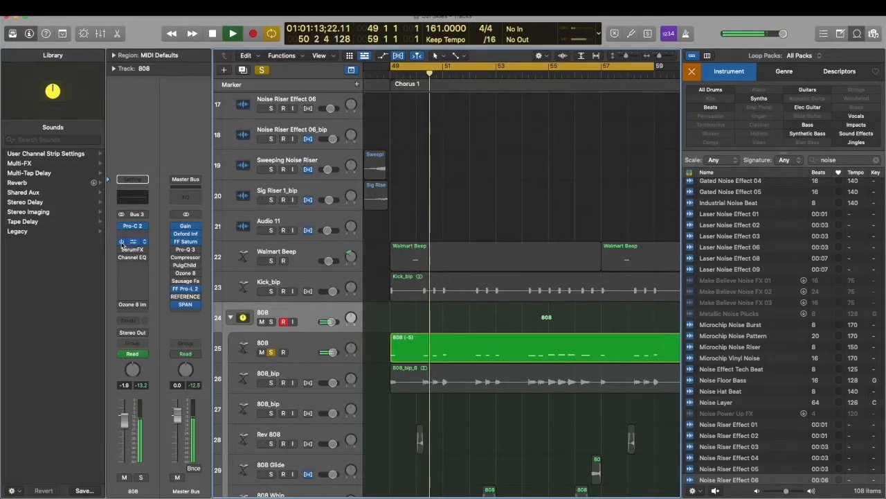
key("space")
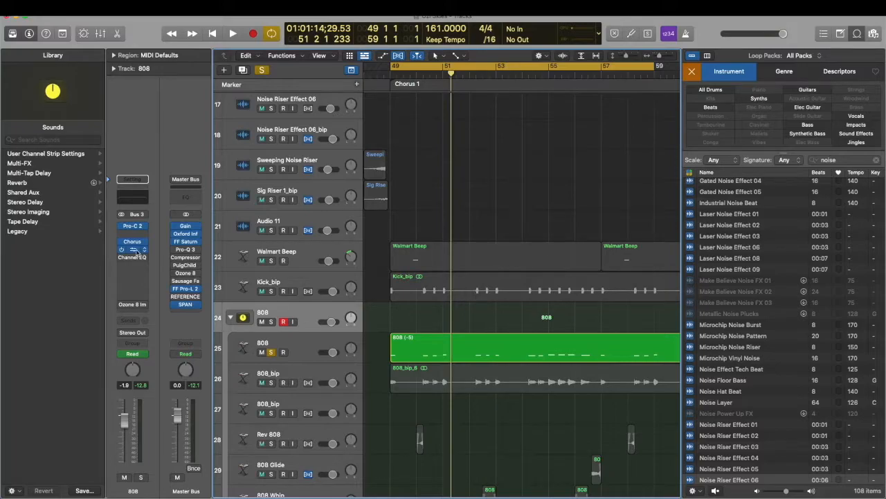
Turn SerumFX back on for the 808 stack and audition its distortion and compressor settings
key("space")
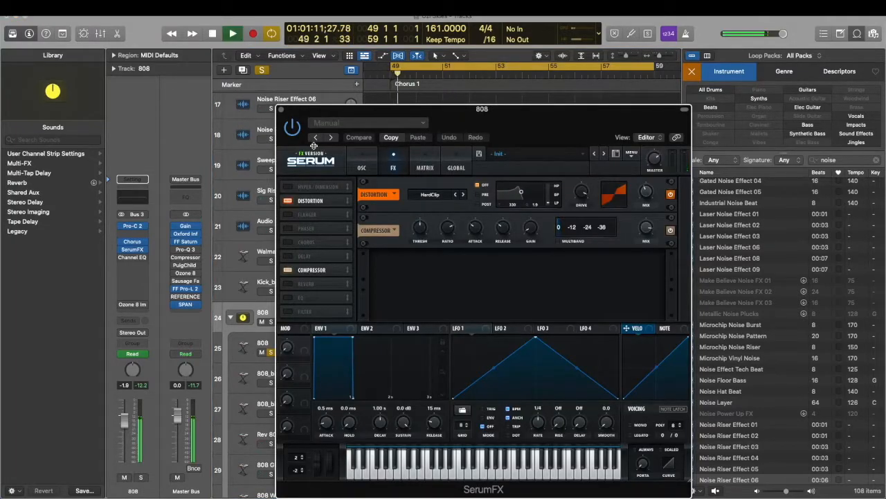
left_click(281, 111)
key("space")
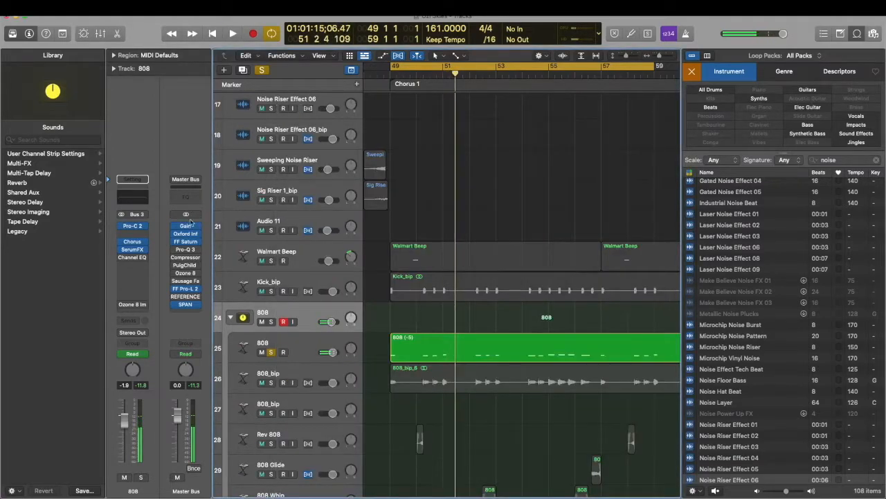
Check the 808 stack's Channel EQ curve, and re-enable Ozone 8 Imager to audition the stereo width settings
mouse_move(118, 259)
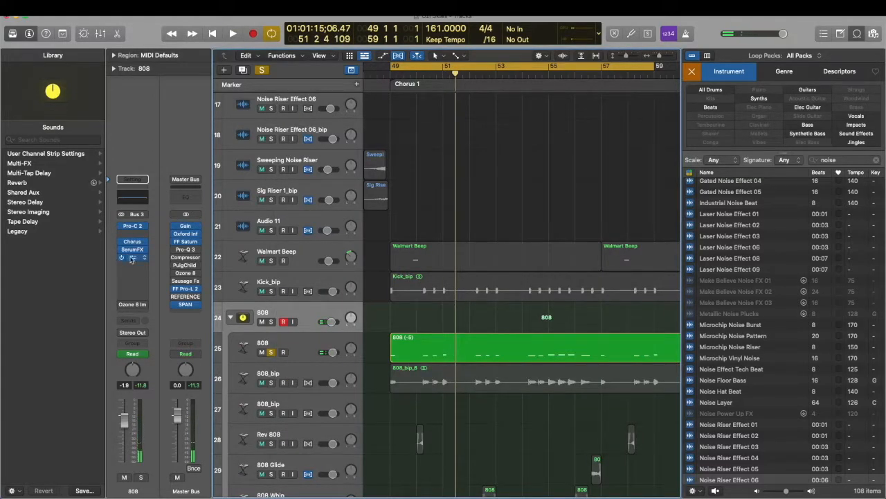
left_click(133, 258)
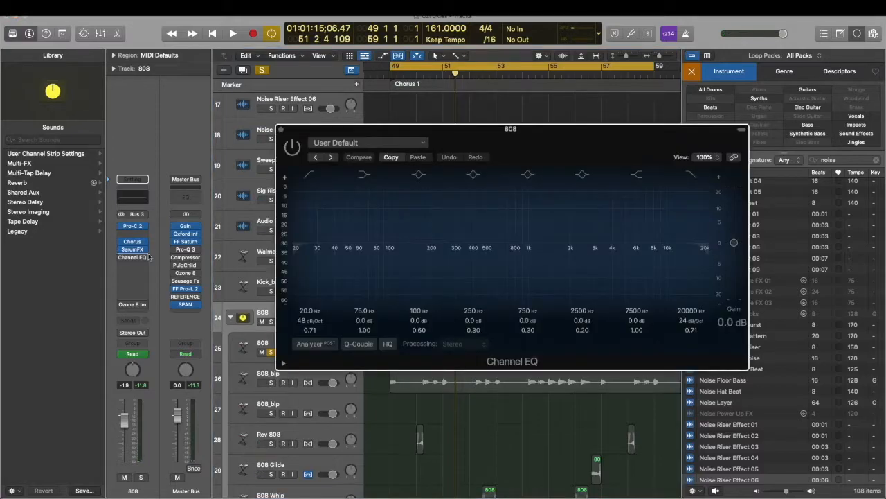
left_click(281, 129)
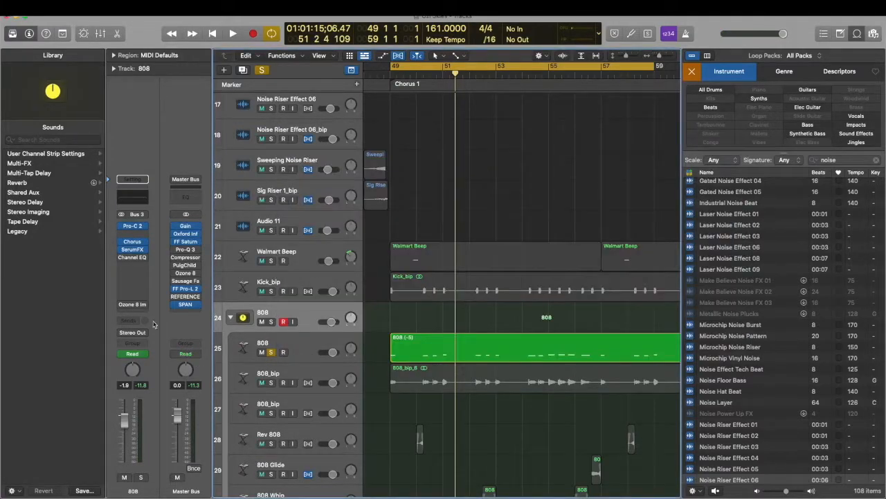
left_click(122, 305)
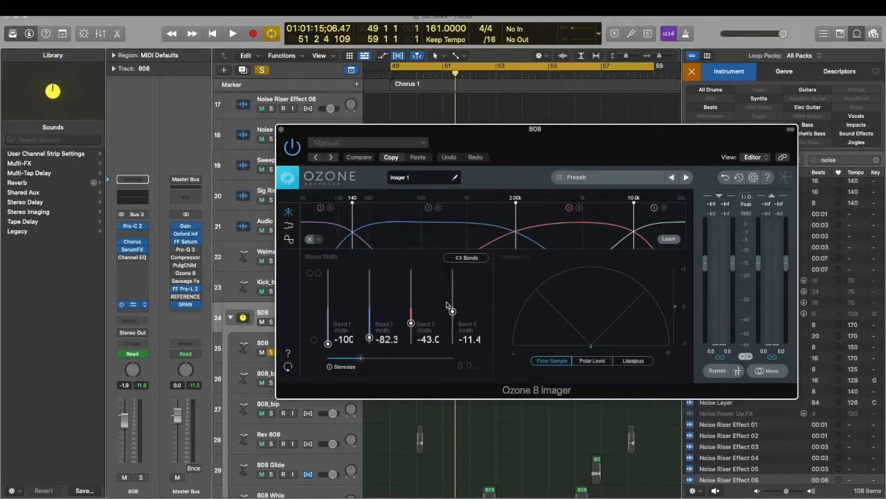
key("space")
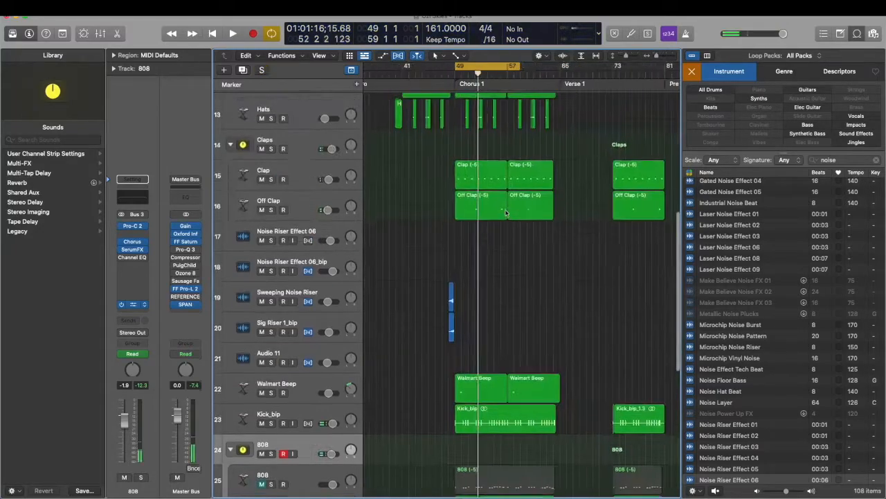
Clear the 808 track's solo and place the playhead at bar 65, the start of Verse 1
scroll(506, 212, "right", 1)
key("super+Up")
key("super+Up")
key("super+Up")
key("super+Up")
scroll(506, 213, "right", 3)
left_click(455, 72)
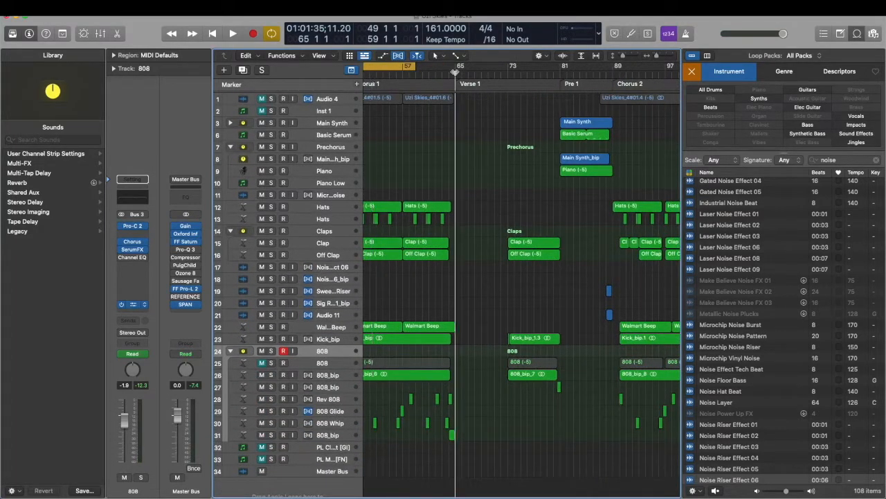
Turn off cycle playback and audition the arrangement from Verse 1, skipping ahead to Pre 1 at bar 81 and playing towards Chorus 2
left_click(410, 64)
key("space")
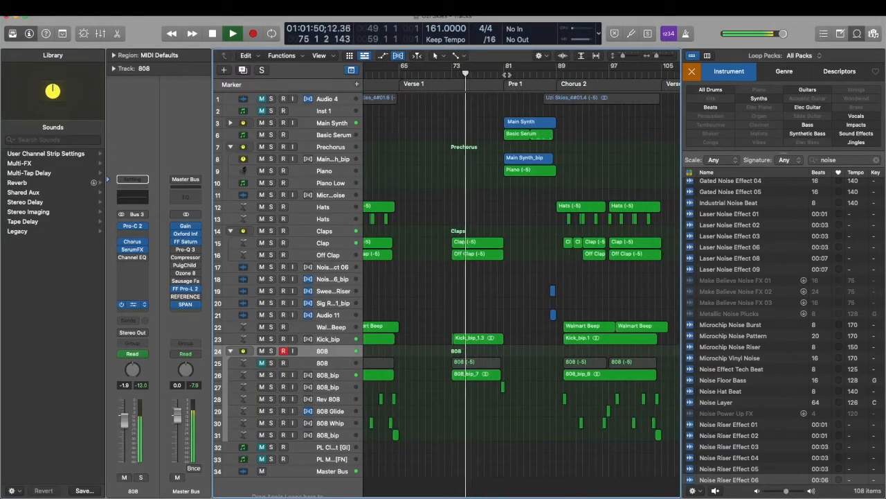
left_click(505, 74)
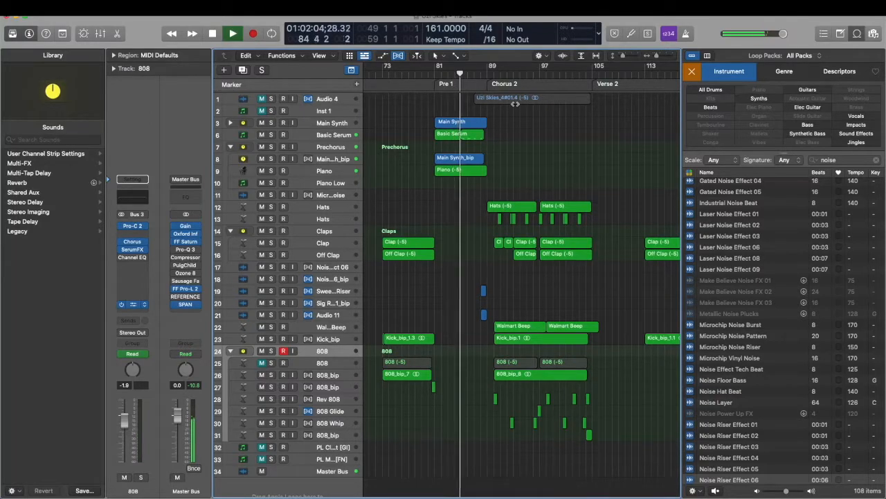
key("space")
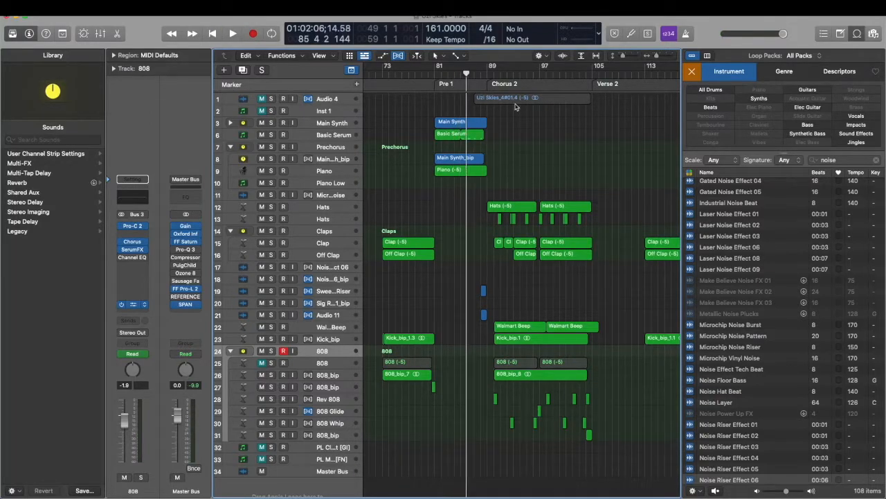
key("space")
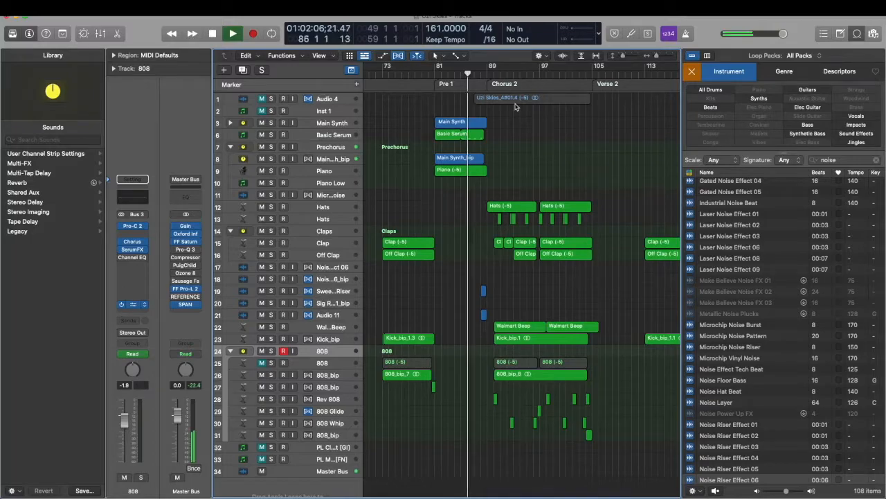
scroll(514, 141, "up", 2)
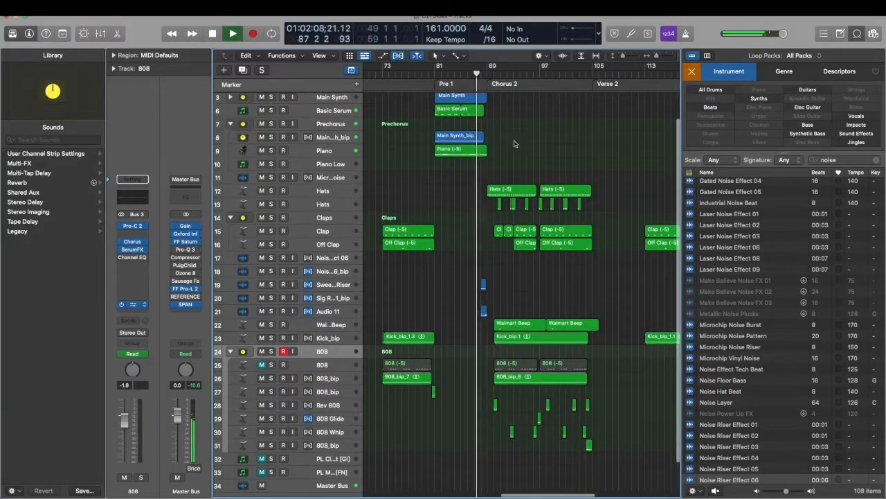
scroll(518, 137, "right", 1)
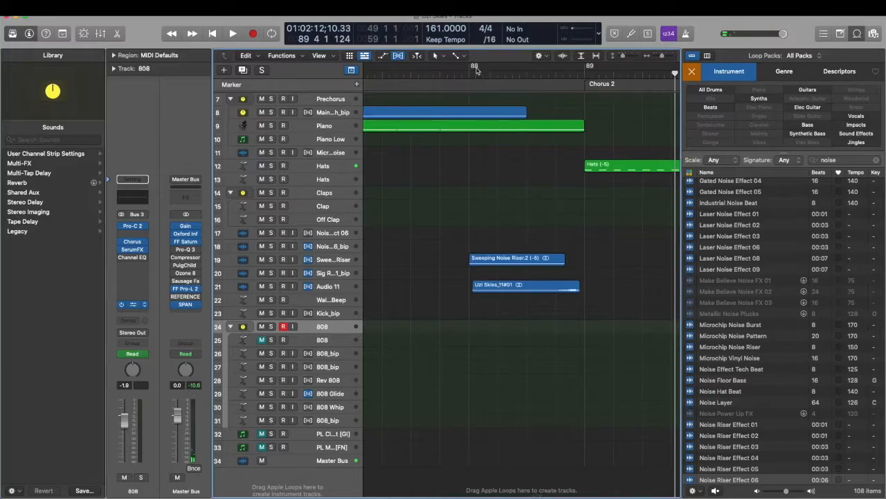
Loop the transition from bar 88 into Chorus 2 and solo Audio 11 and the Sweeping Noise Riser track to audition them
key("c")
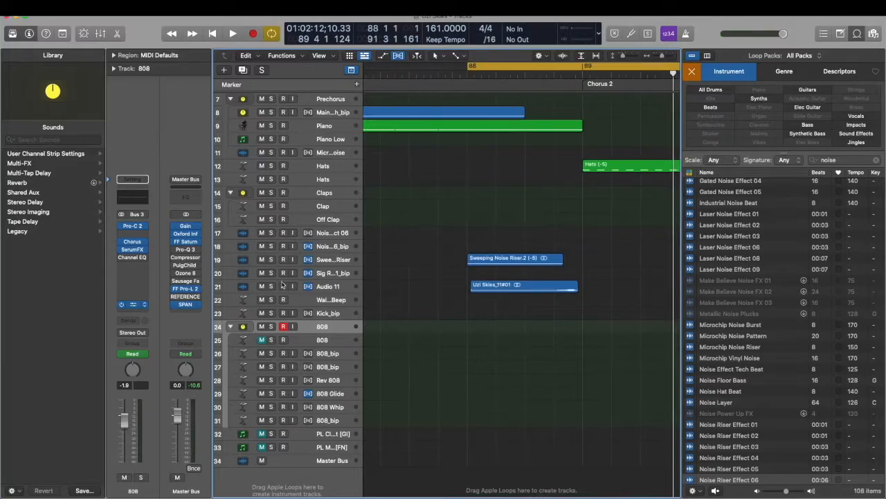
left_click(270, 286)
key("space")
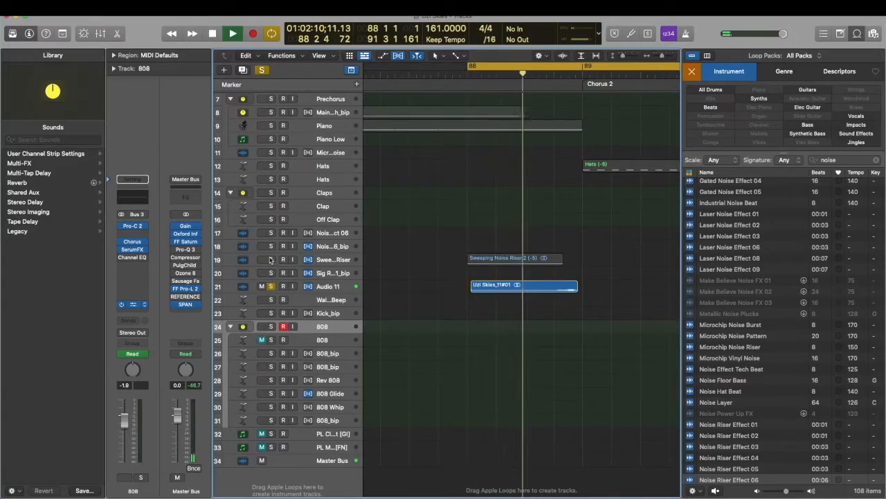
left_click(270, 259)
key("space")
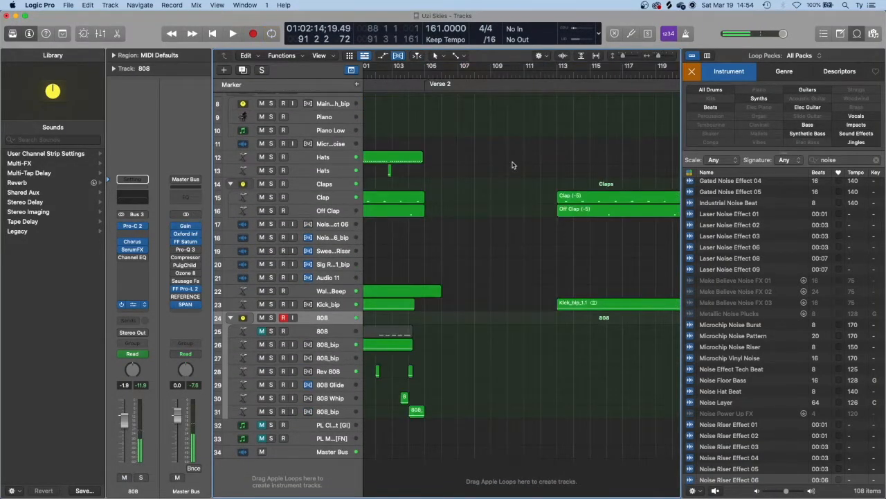
Audition the arrangement from the start of Verse 2 at bar 105, skipping ahead to Pre 2 and playing Chorus Final towards the Outro
key("super+Left")
key("super+Left")
key("super+Left")
left_click(386, 72)
key("space")
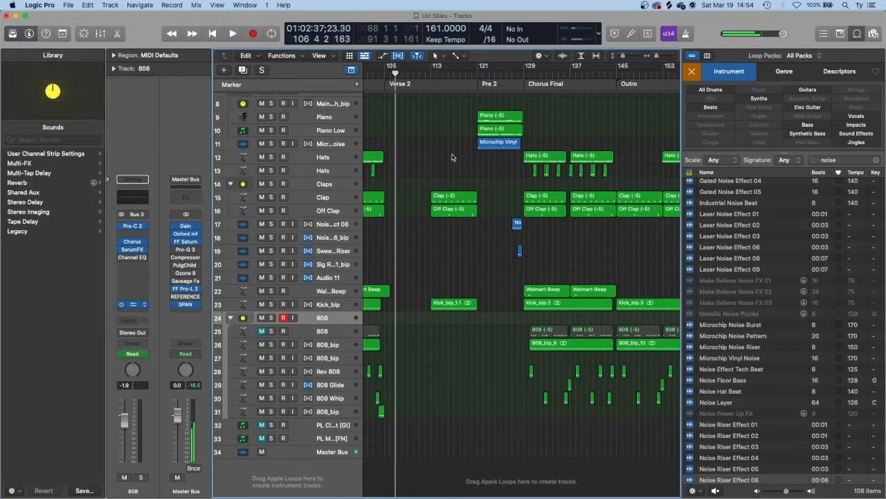
left_click(474, 77)
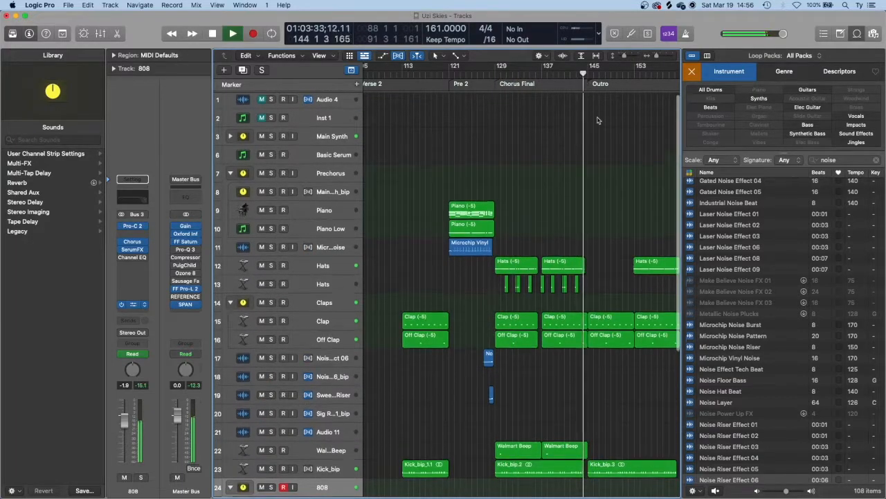
scroll(599, 120, "down", 3)
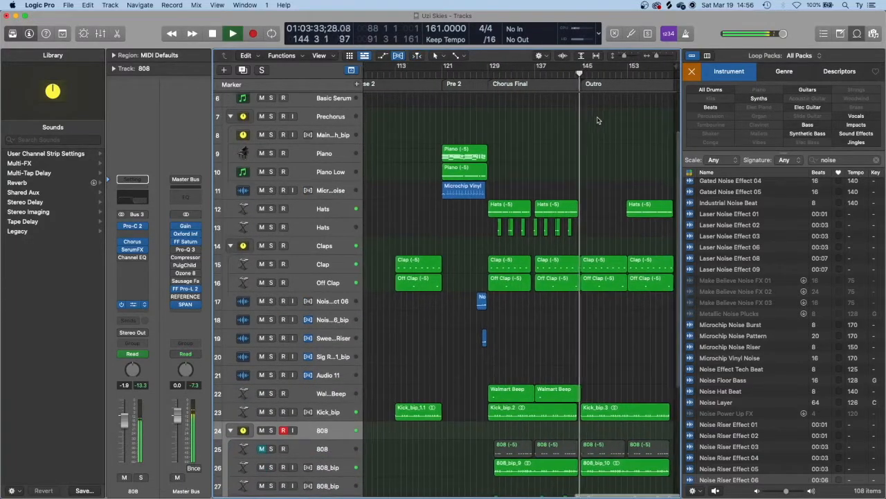
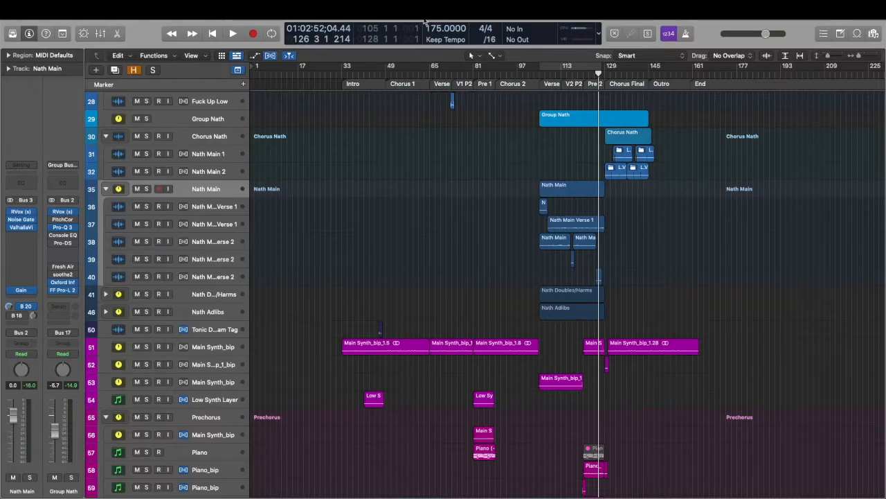
Solo the verse vocal stack on track 19 and audition it from bar 65, the start of Verse 1, into V1 P2
left_click(351, 72)
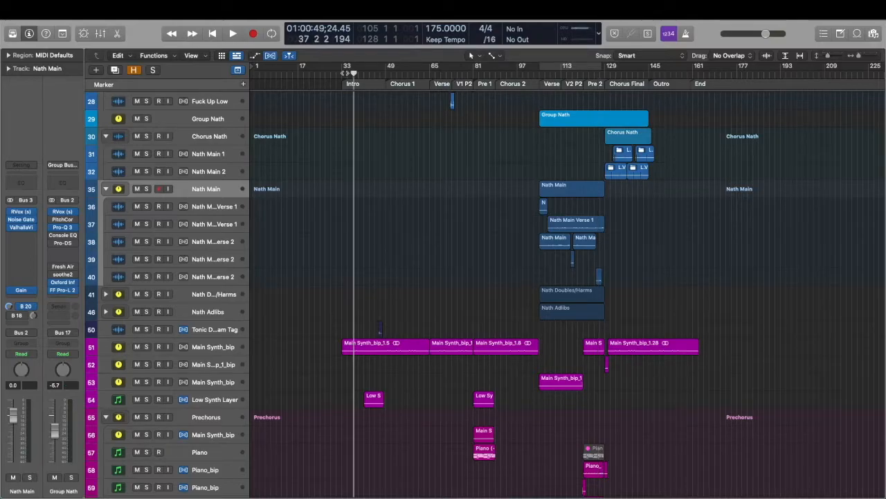
scroll(565, 116, "up", 15)
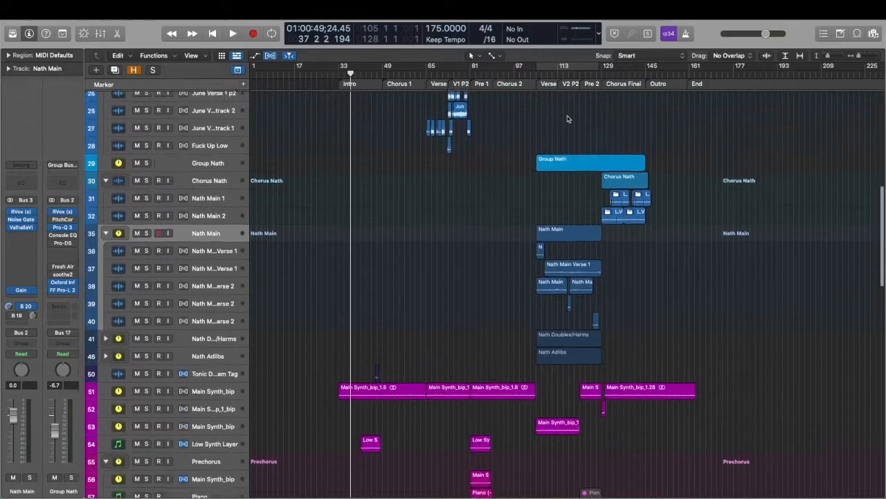
scroll(437, 283, "down", 6)
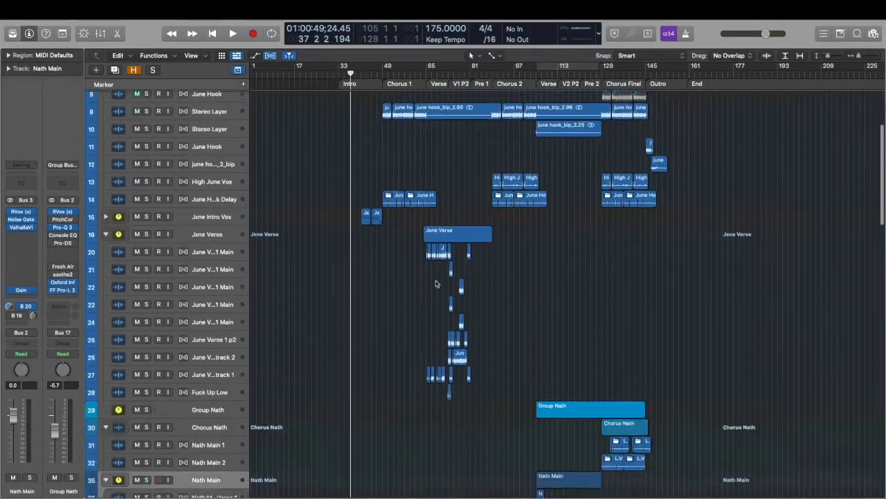
left_click_drag(428, 71, 430, 74)
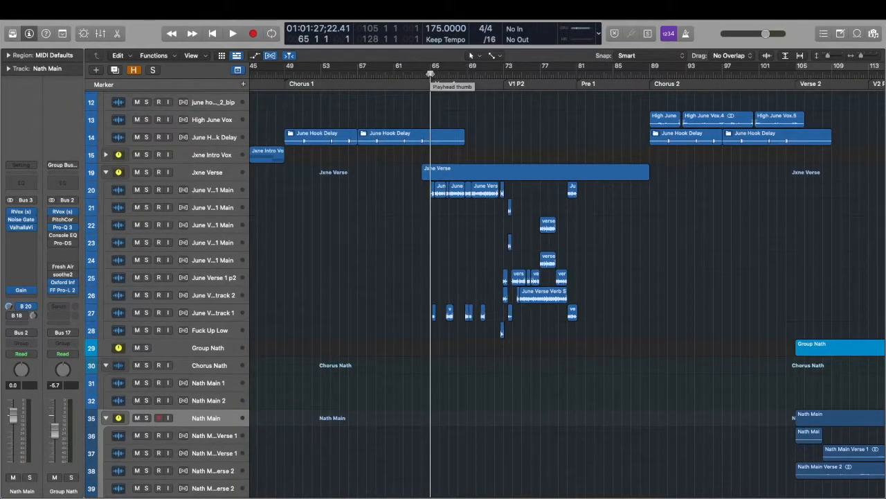
left_click(216, 180)
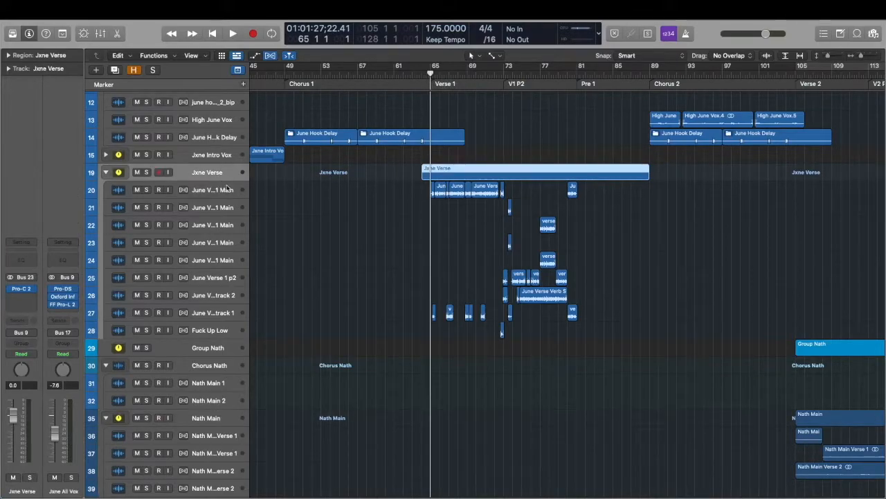
left_click(227, 187)
key("s")
key("space")
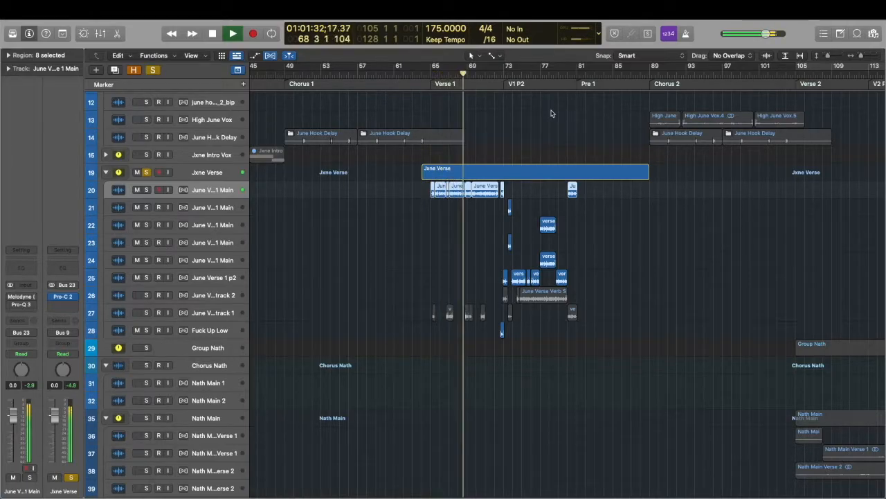
key("space")
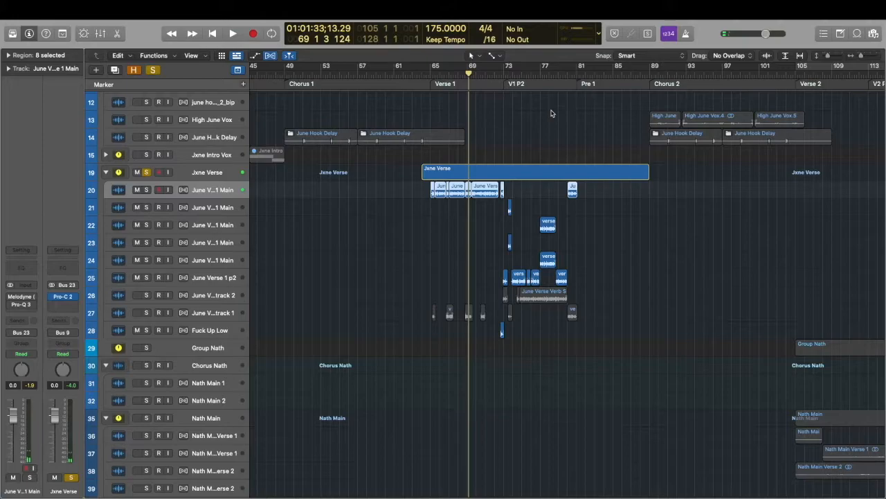
key("space")
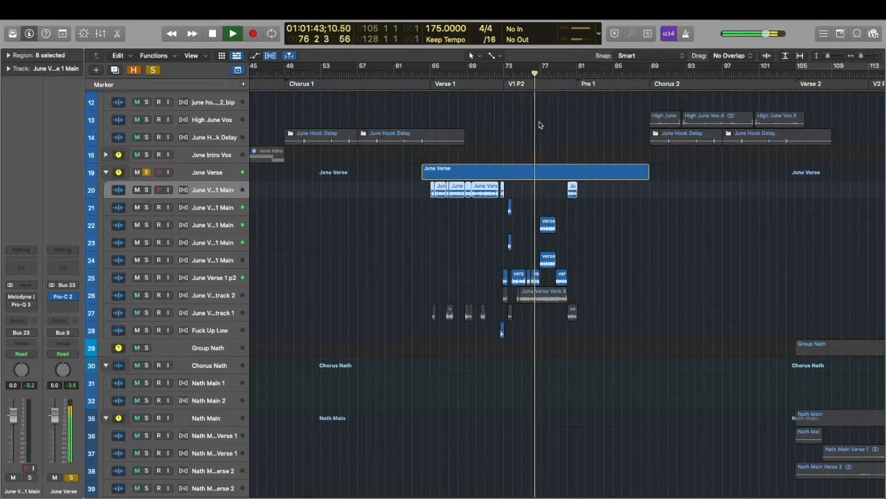
key("space")
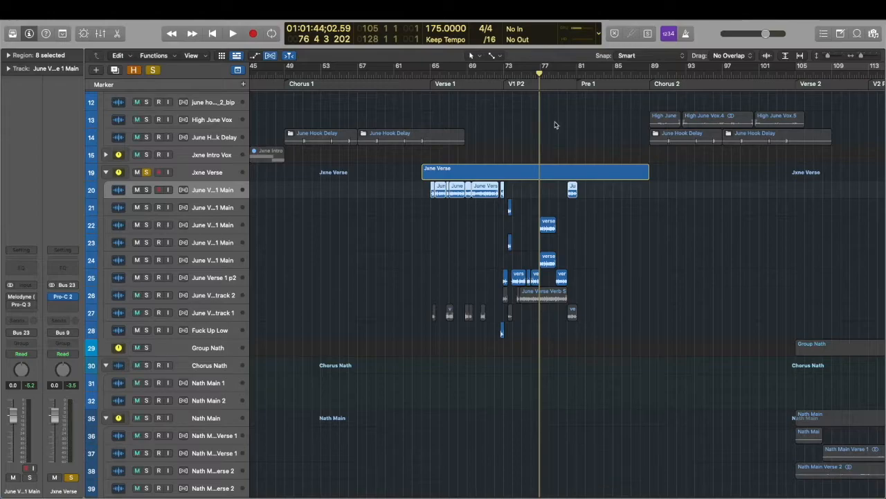
Solo the main vocal stack on track 35, loop bars 105 to 128 and audition Verse 2, dismissing any alert
scroll(554, 123, "right", 5)
scroll(555, 124, "right", 3)
scroll(555, 125, "down", 5)
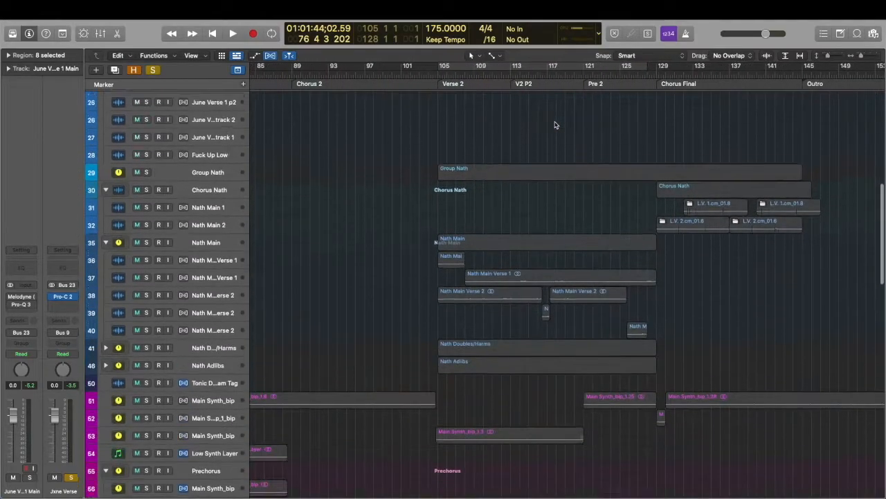
left_click(475, 70)
key("space")
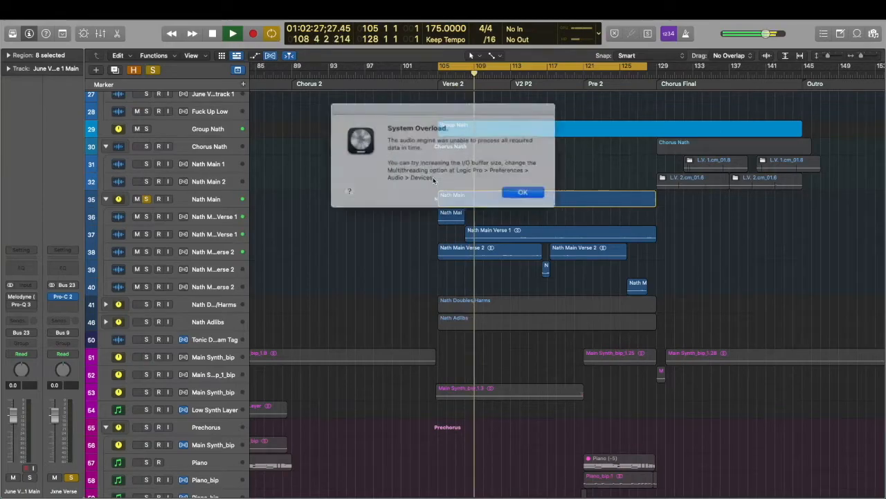
left_click(513, 187)
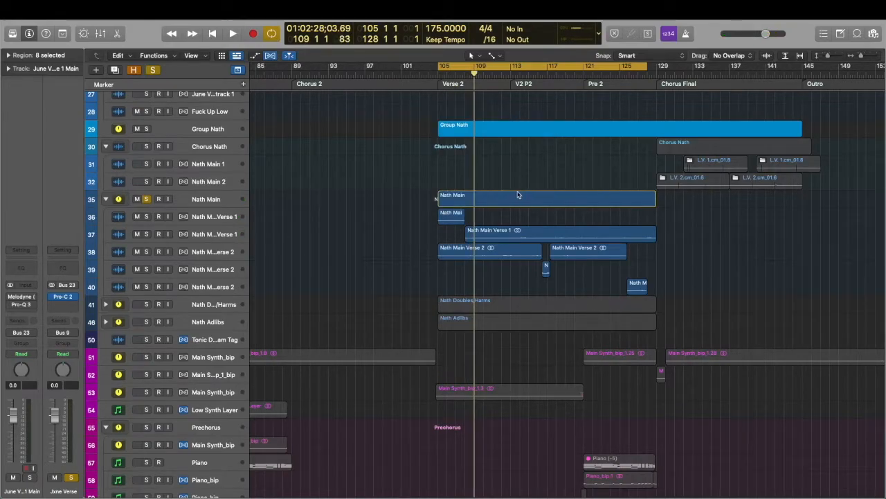
Show the plug-in chain of the Verse 1 vocal on track 36 and audition the soloed stack looped from bar 121 to 131
scroll(518, 194, "up", 3)
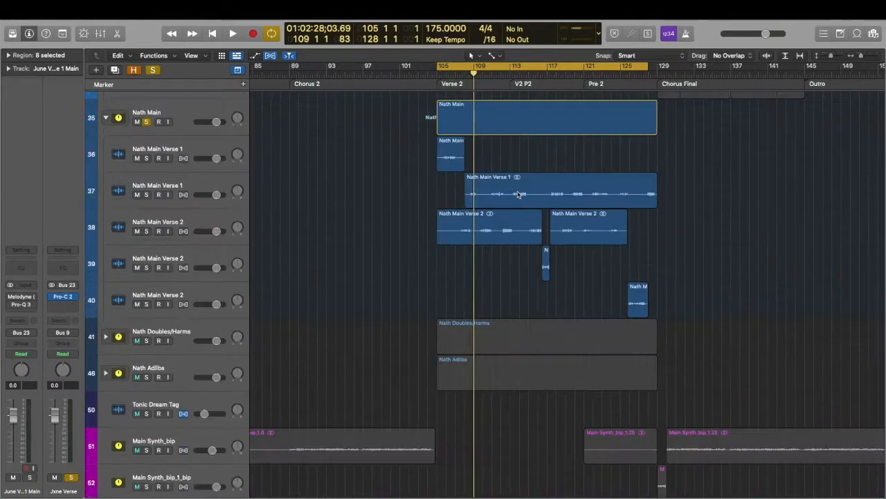
left_click(216, 142)
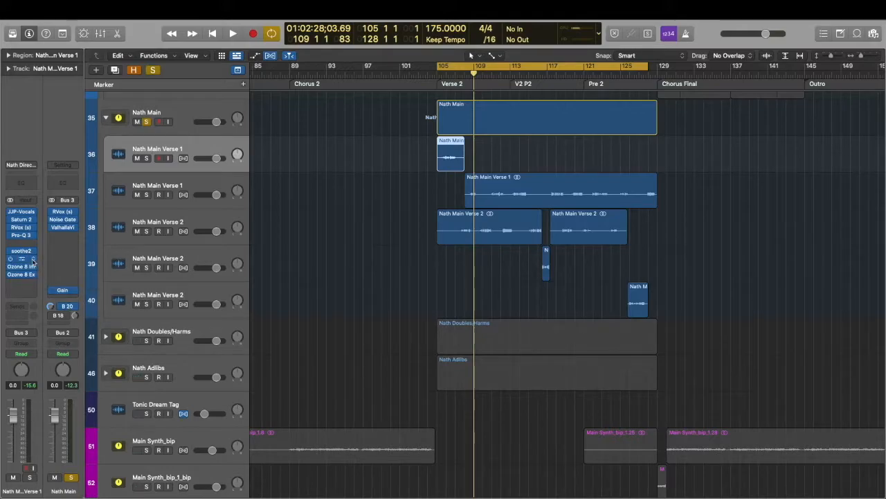
left_click(434, 147)
left_click_drag(585, 67, 666, 73)
key("space")
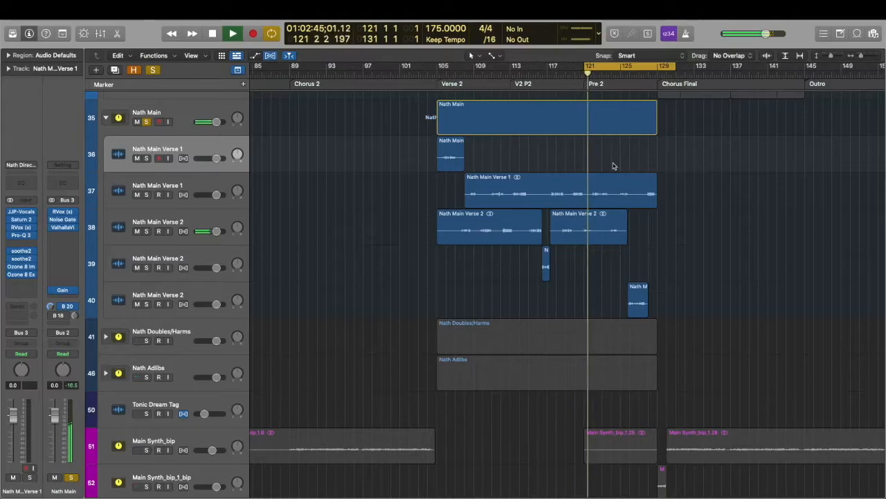
scroll(603, 169, "up", 2)
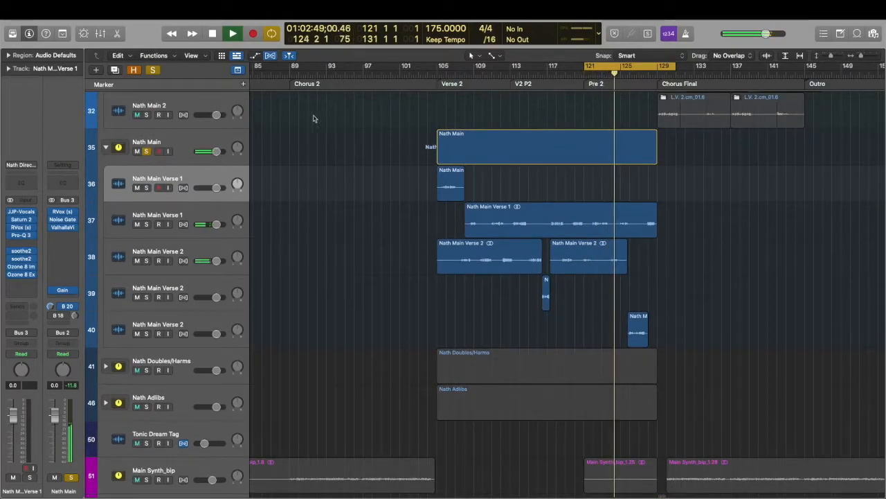
key("space")
Select the main vocal stack on track 35 to show its bus effects and replay it over Pre 2
left_click(200, 142)
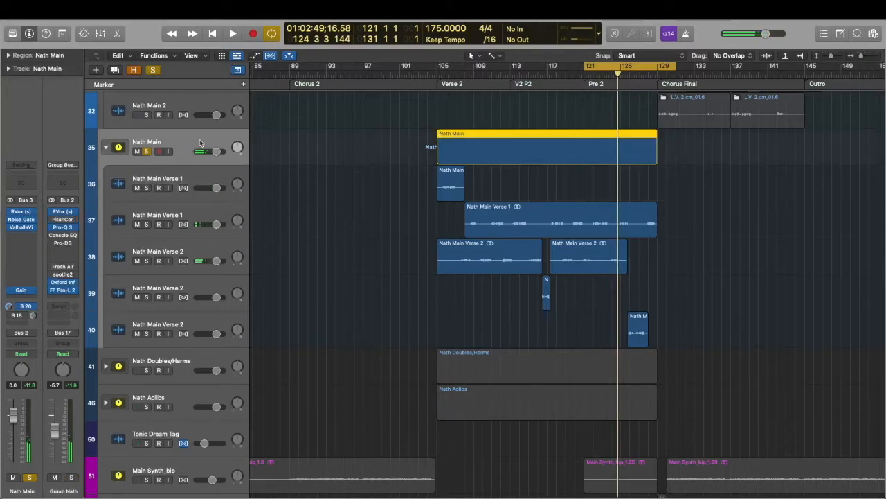
key("space")
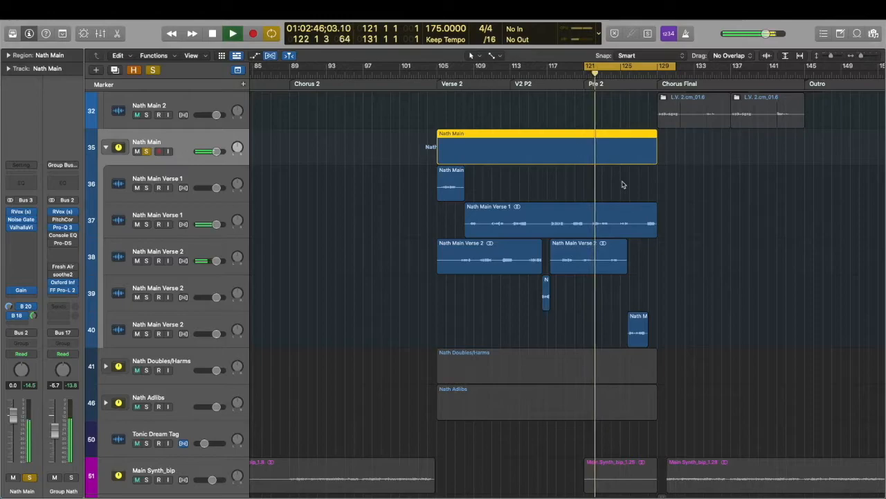
left_click(522, 188)
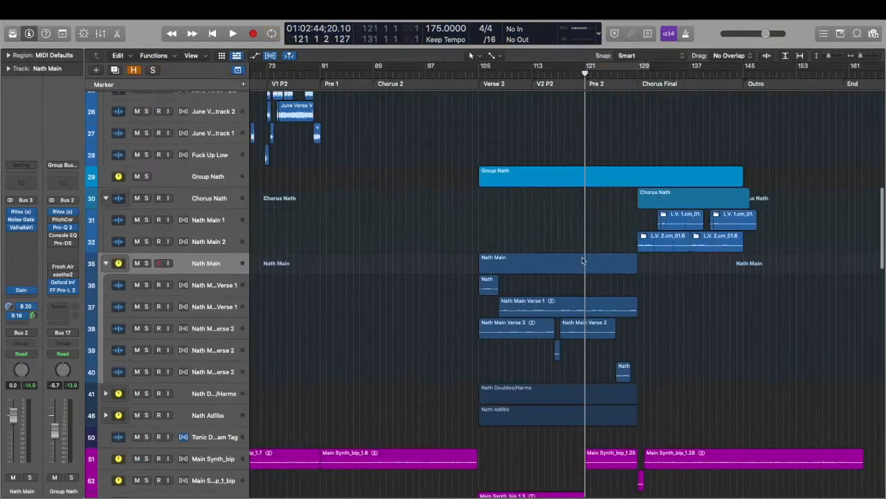
Audition Chorus Final from bar 129, looping to bar 147 and soloing the vocal stacks on tracks 5 and 30
scroll(583, 261, "right", 1)
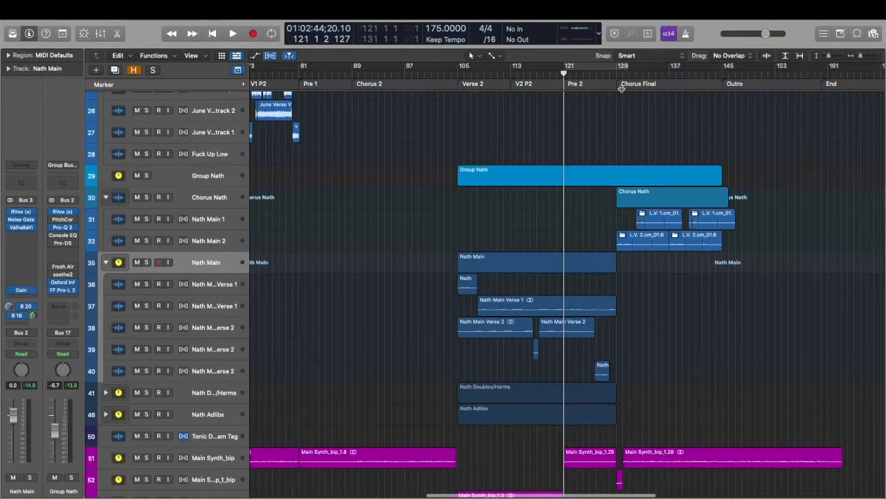
left_click_drag(622, 73, 615, 73)
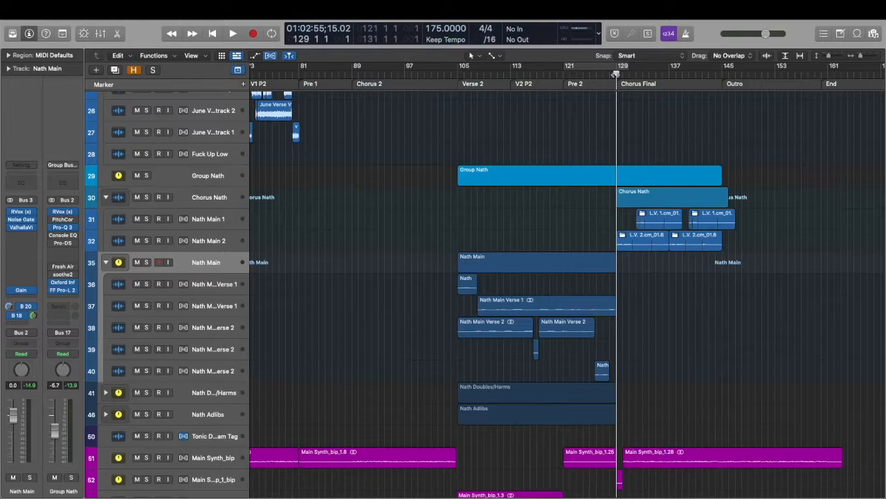
key("space")
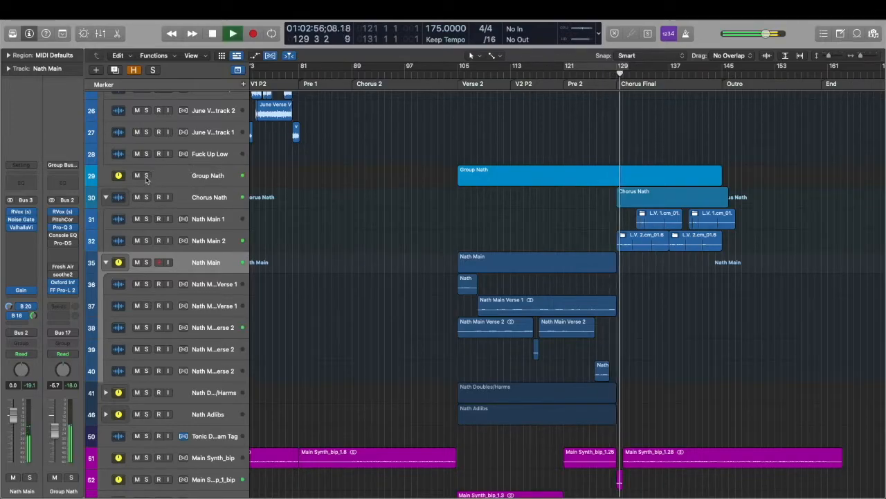
key("space")
left_click(146, 196)
scroll(357, 160, "up", 2)
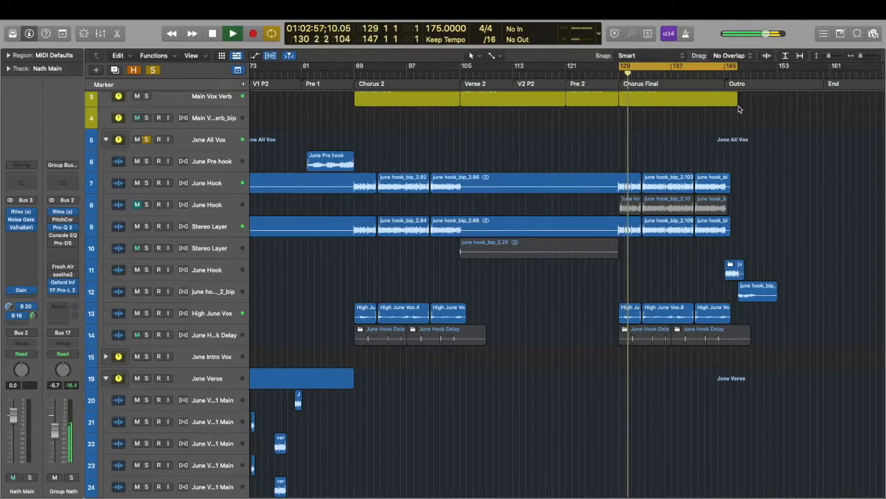
scroll(713, 135, "down", 10)
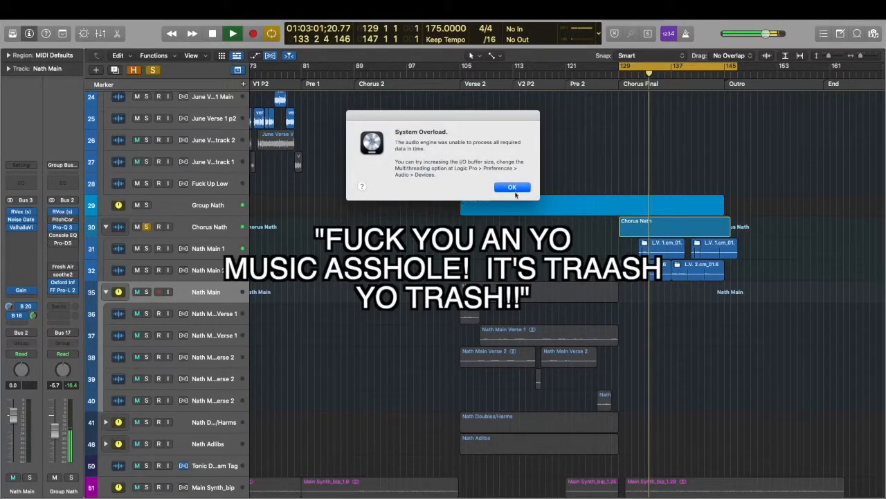
Dismiss the system overload alert, stop playback and clear all solos
left_click(513, 190)
key("space")
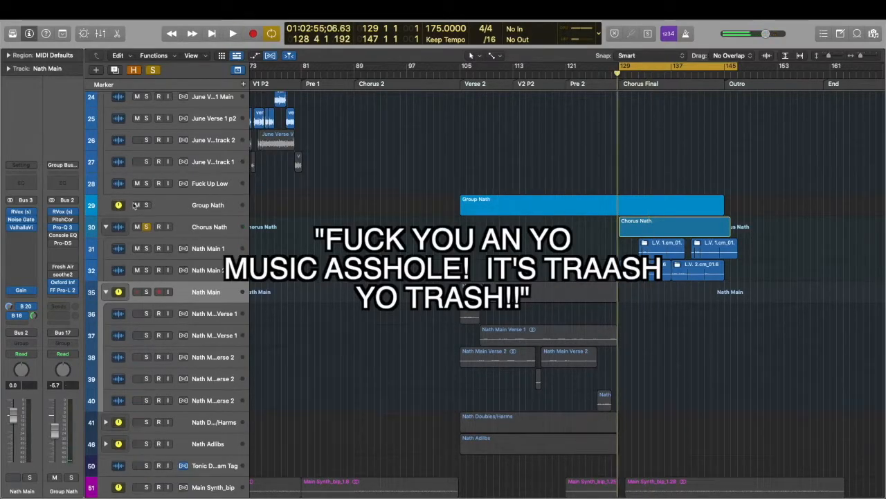
key("space")
left_click(145, 220)
left_click(156, 70)
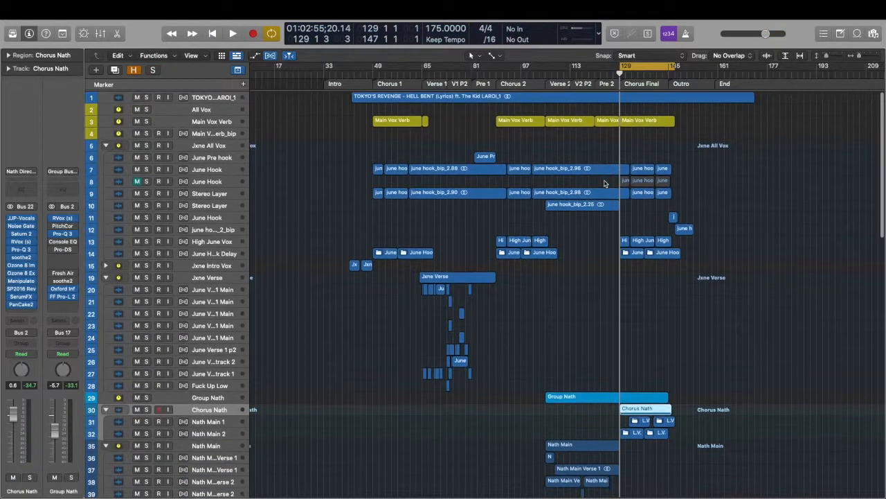
Examine the vocal bus routing and plug-in chains of the group stacks on tracks 29 and 5 and the All Vox bus
scroll(246, 249, "down", 5)
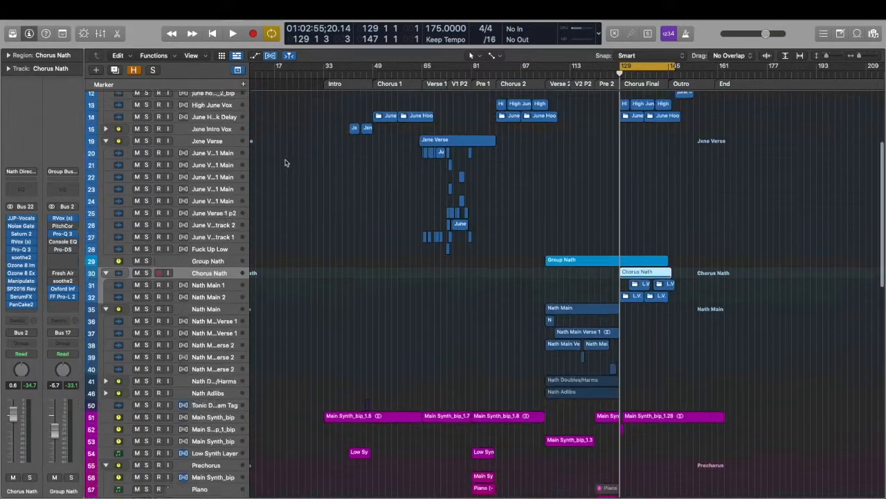
scroll(242, 311, "up", 5)
scroll(241, 382, "down", 3)
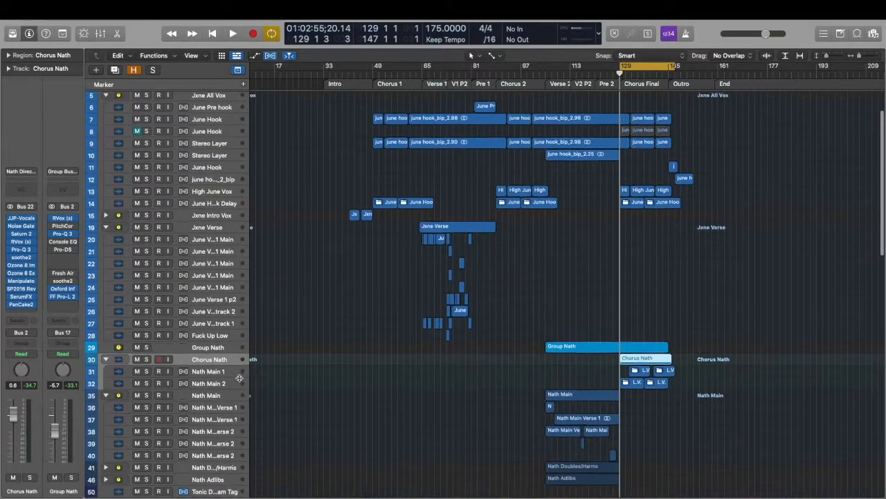
scroll(235, 386, "up", 3)
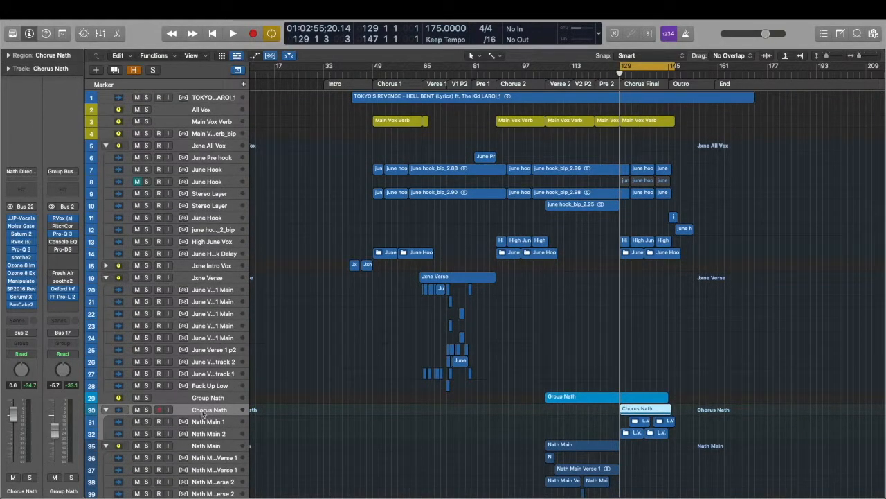
left_click(207, 399)
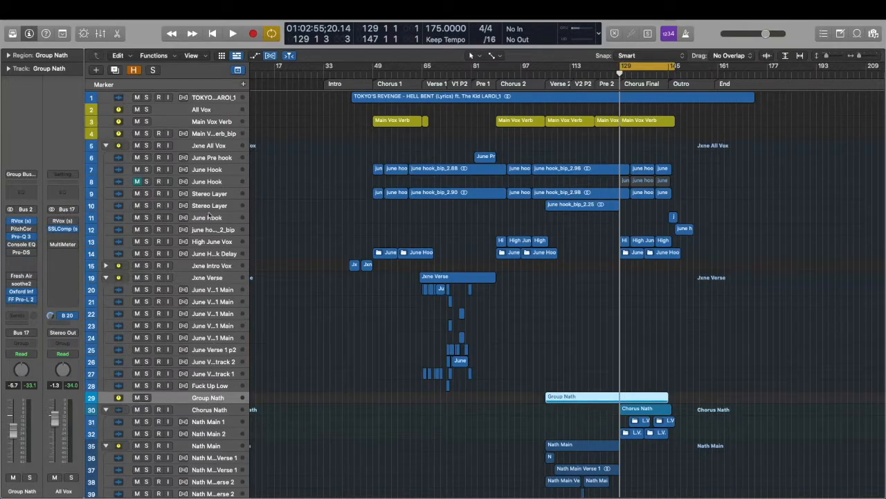
left_click(206, 147)
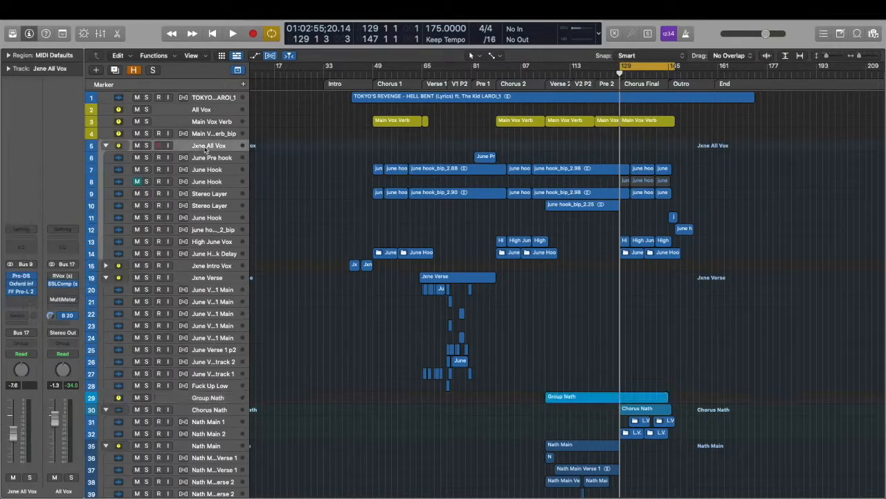
left_click(206, 110)
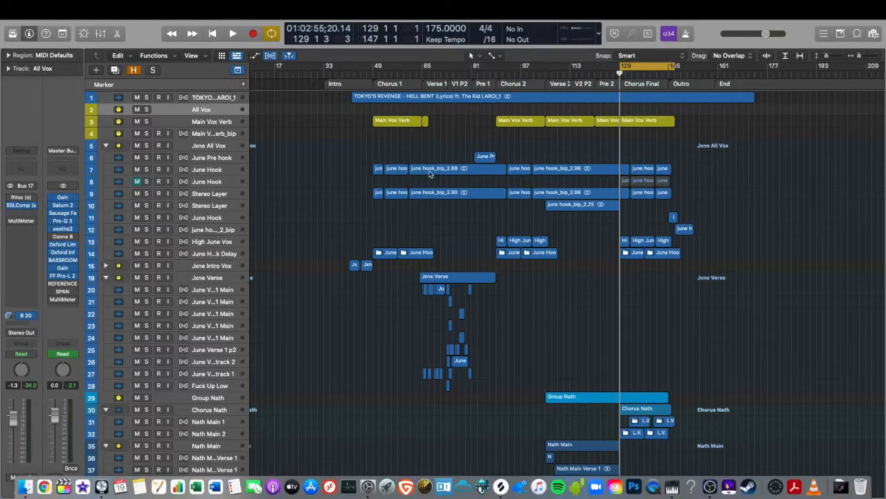
Audition the soloed Percs stack over Chorus 1 and examine its Hats, Walmart Blip and Shop Bell tracks
scroll(431, 174, "down", 12)
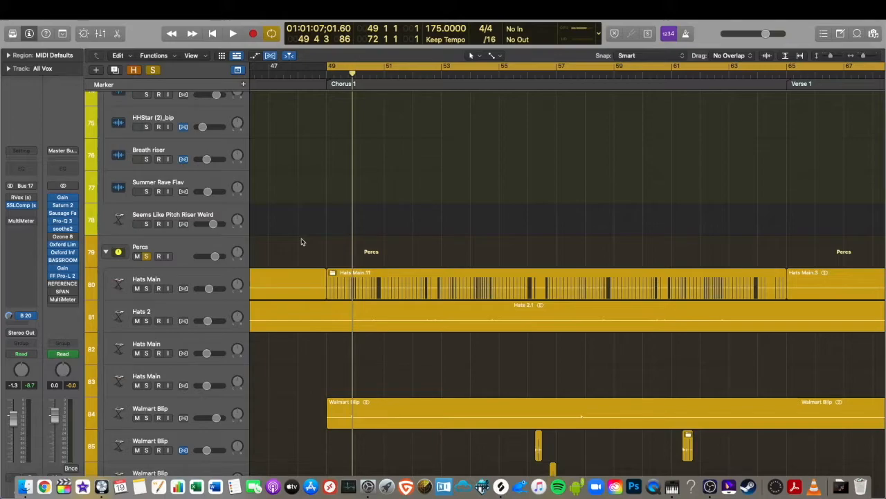
key("space")
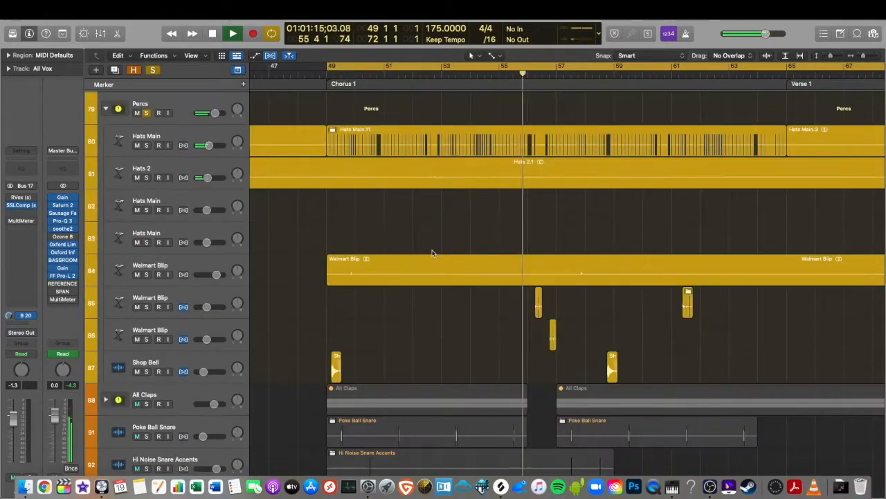
scroll(433, 253, "up", 5)
scroll(433, 253, "right", 3)
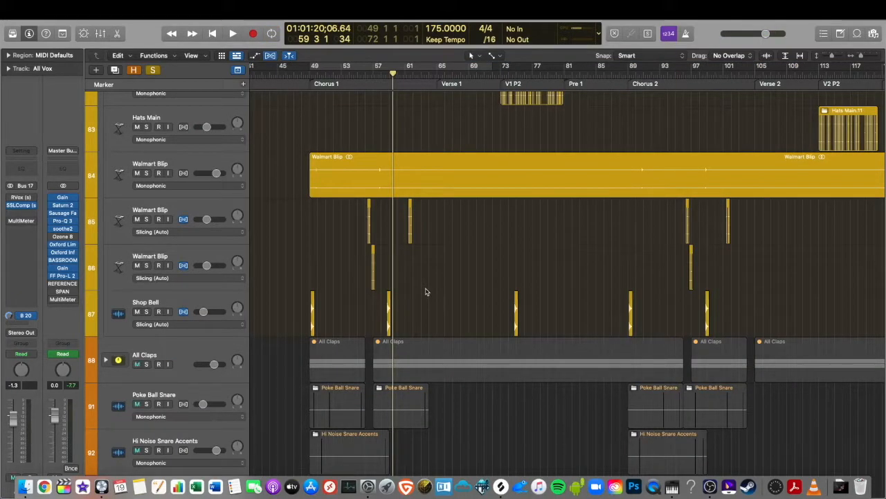
scroll(426, 291, "down", 3)
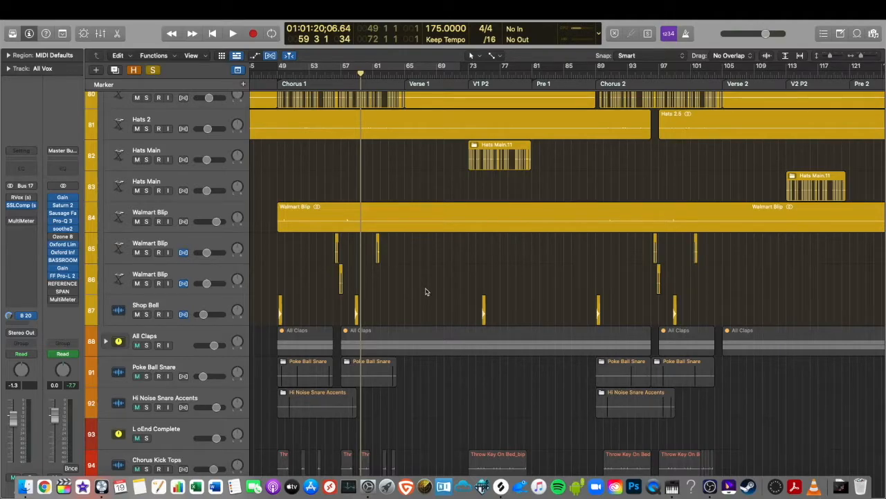
scroll(383, 285, "up", 5)
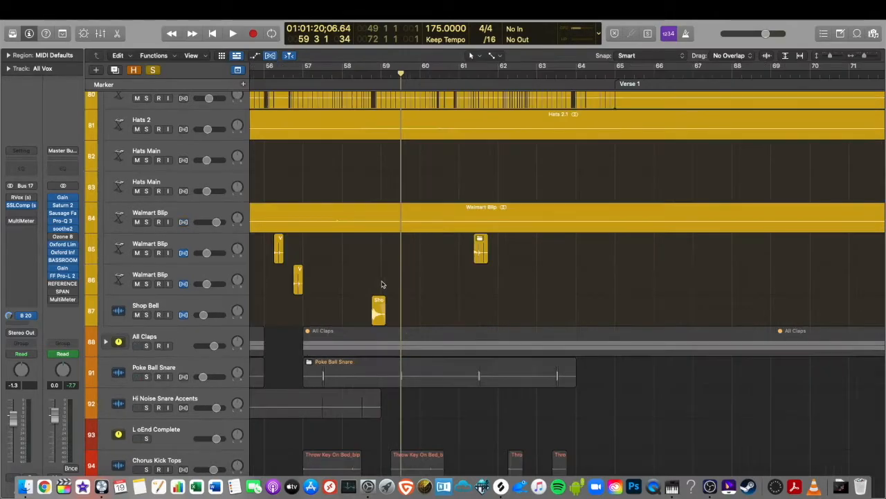
scroll(382, 285, "left", 2)
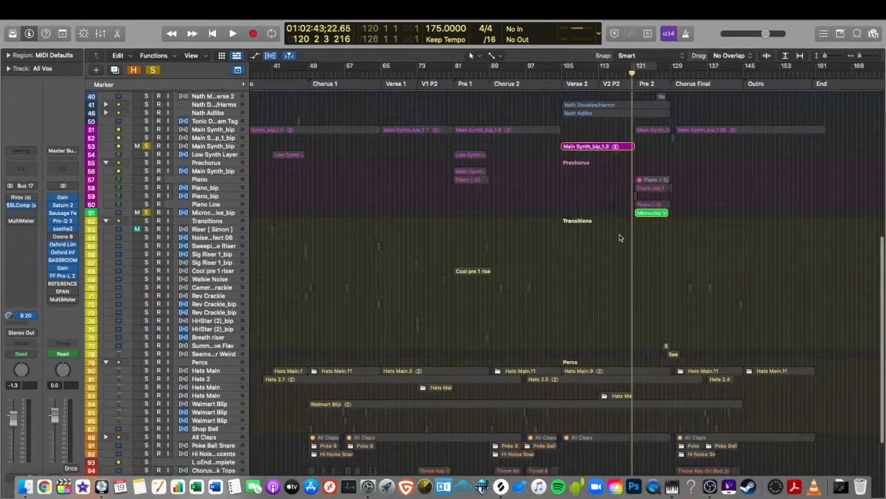
Review the soloed Main Synth_bip and Microchip tracks around Verse 2 and Pre 2 in the arrangement
scroll(620, 238, "up", 5)
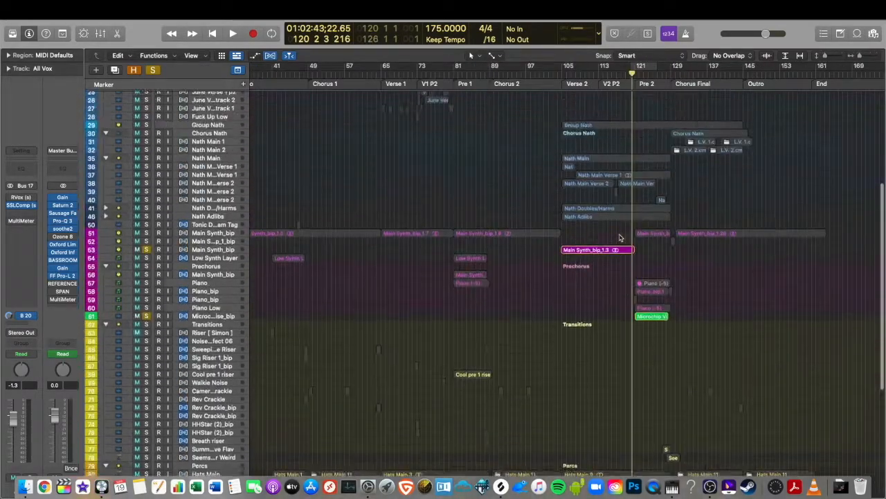
scroll(620, 238, "down", 5)
scroll(620, 237, "up", 7)
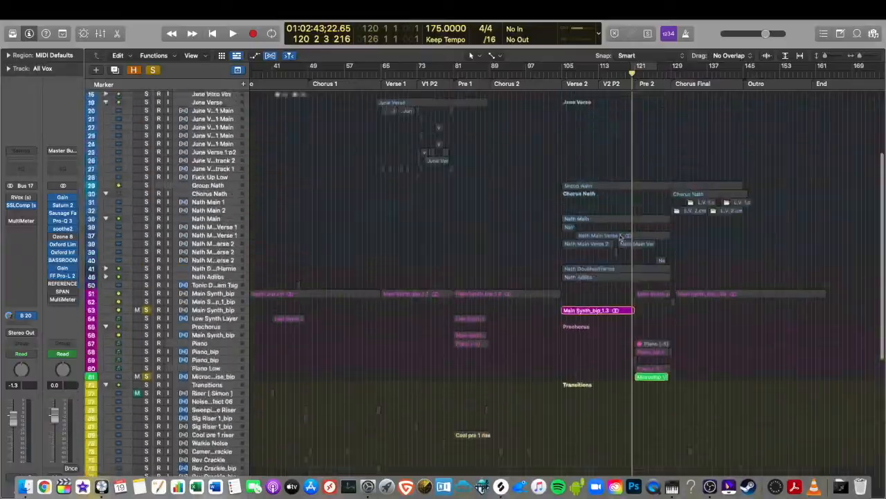